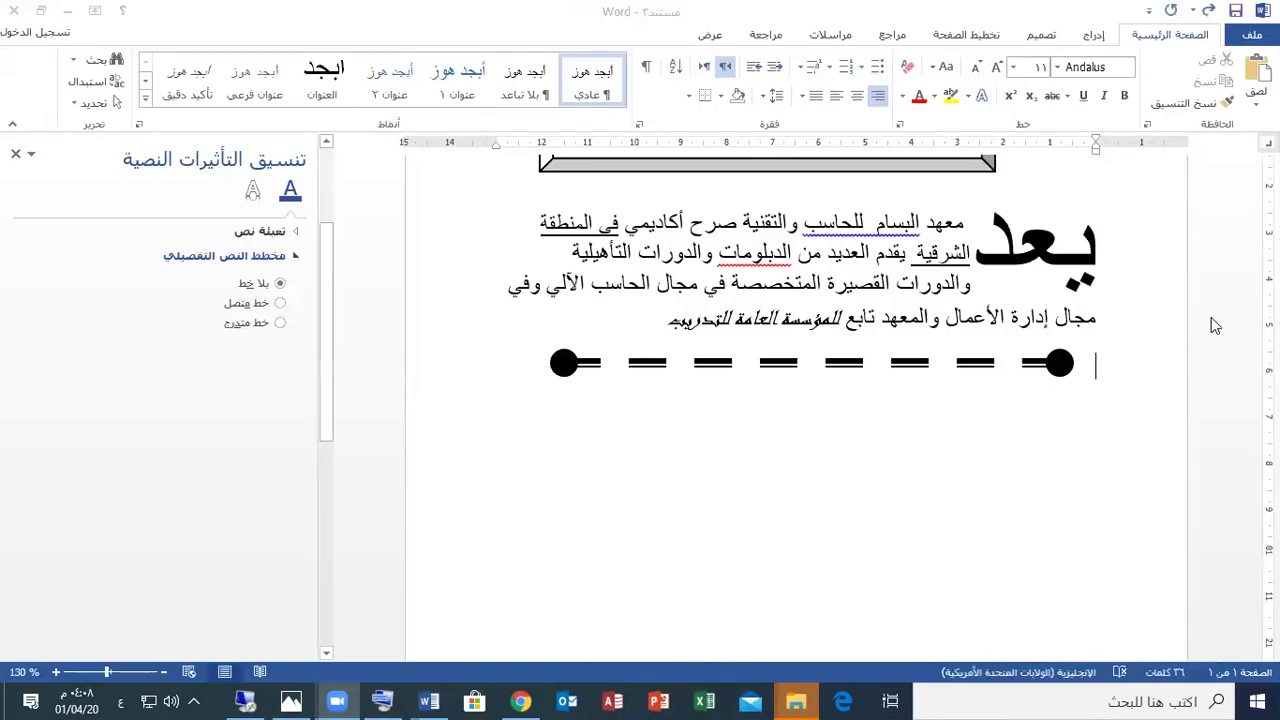
left_click(1211, 317)
scroll(808, 358, "down", 10)
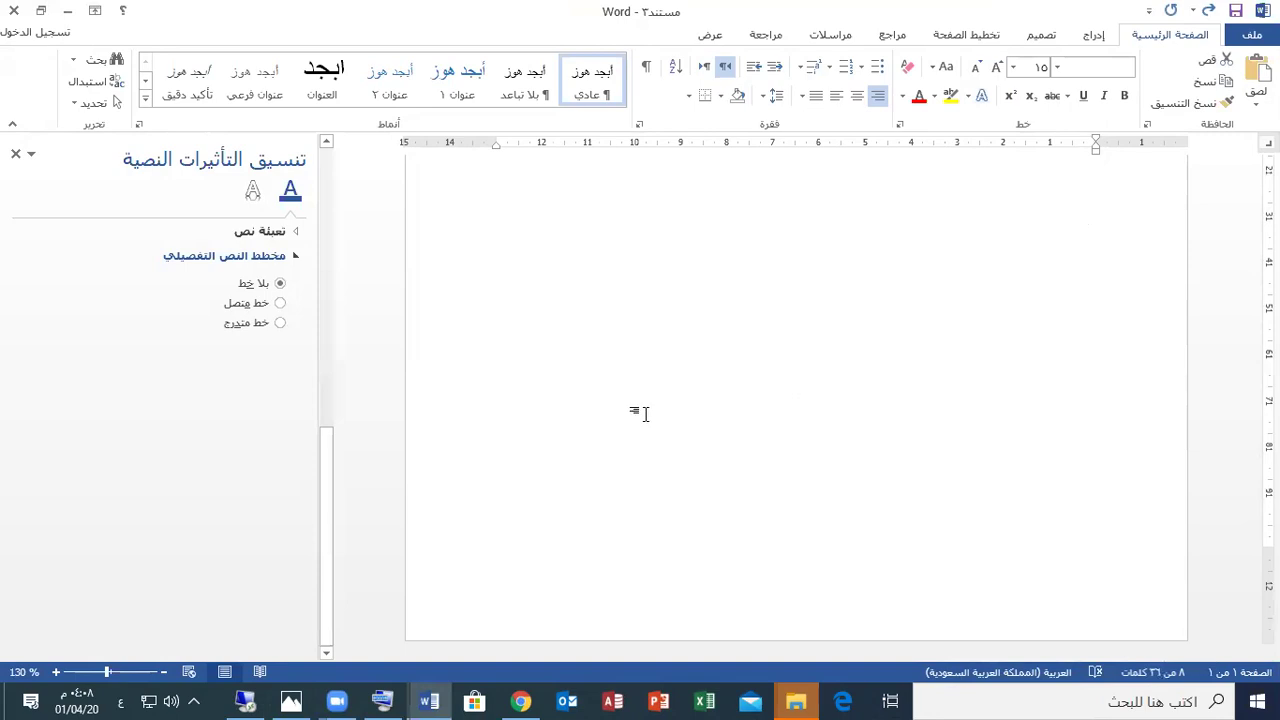
left_click_drag(330, 426, 332, 173)
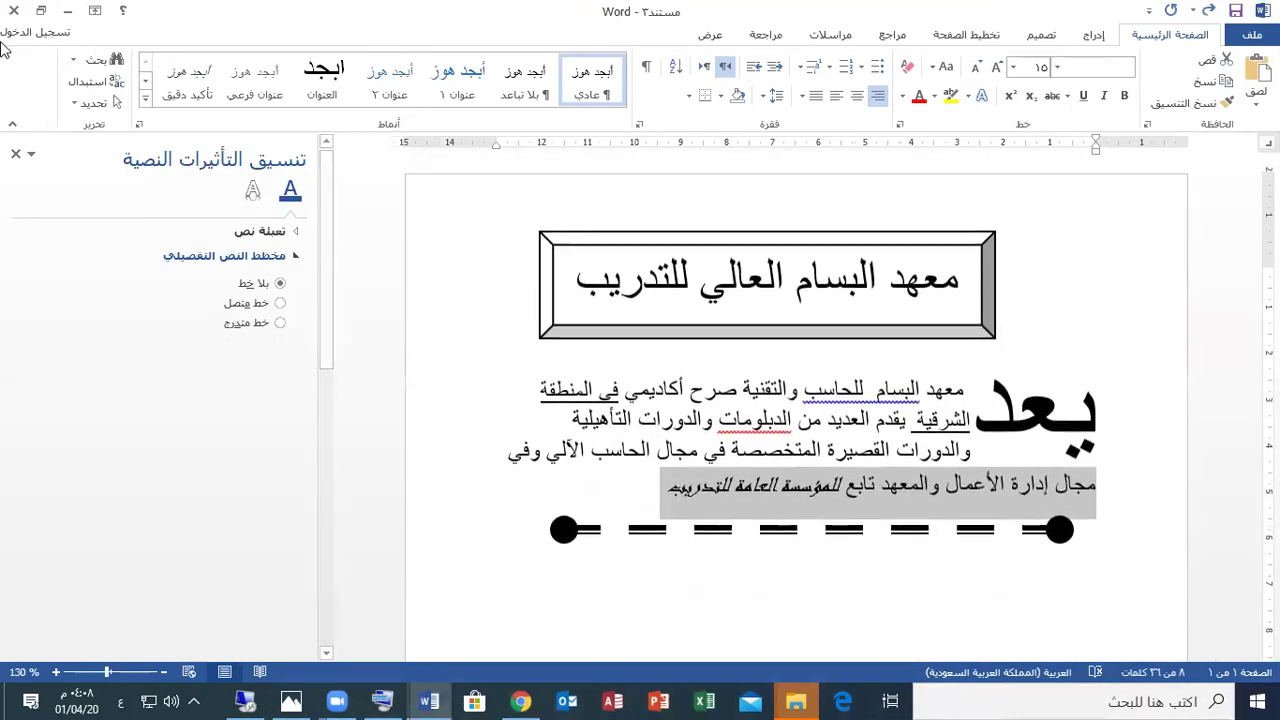
- Open the المذكرة Word document from the اوراق العمل folder and switch to its window
left_click(67, 10)
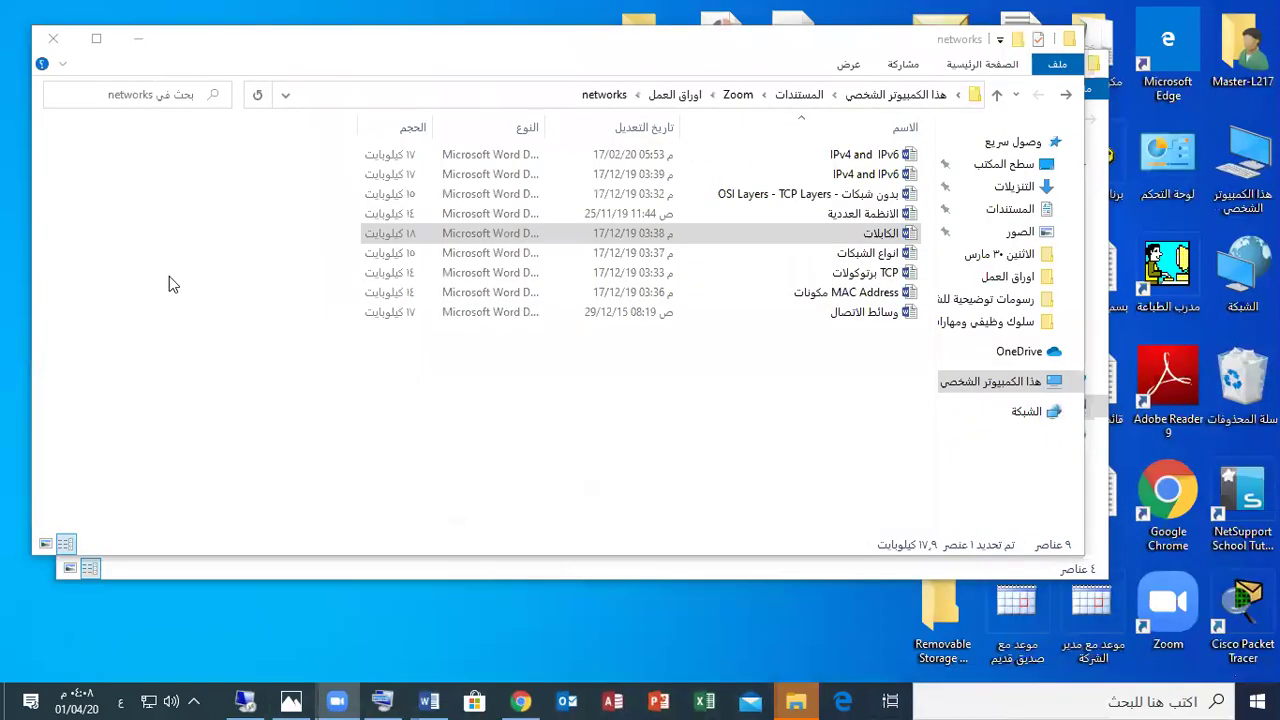
left_click(786, 372)
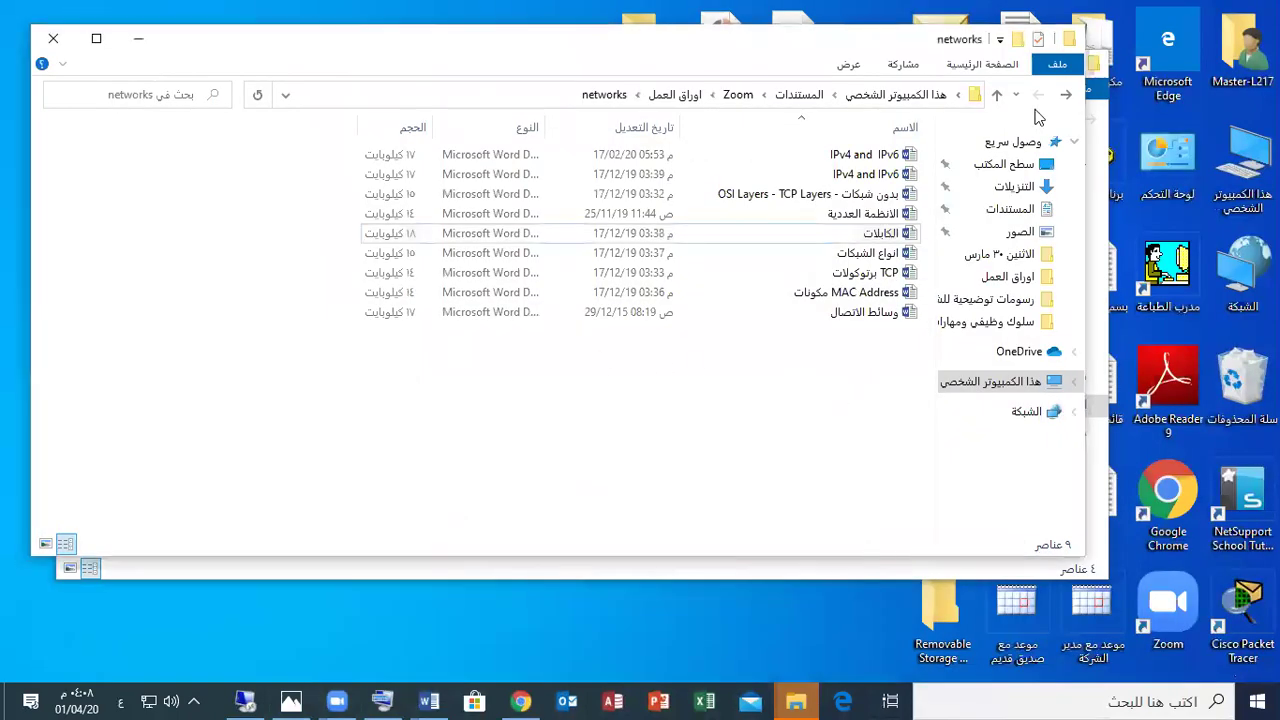
left_click(1066, 92)
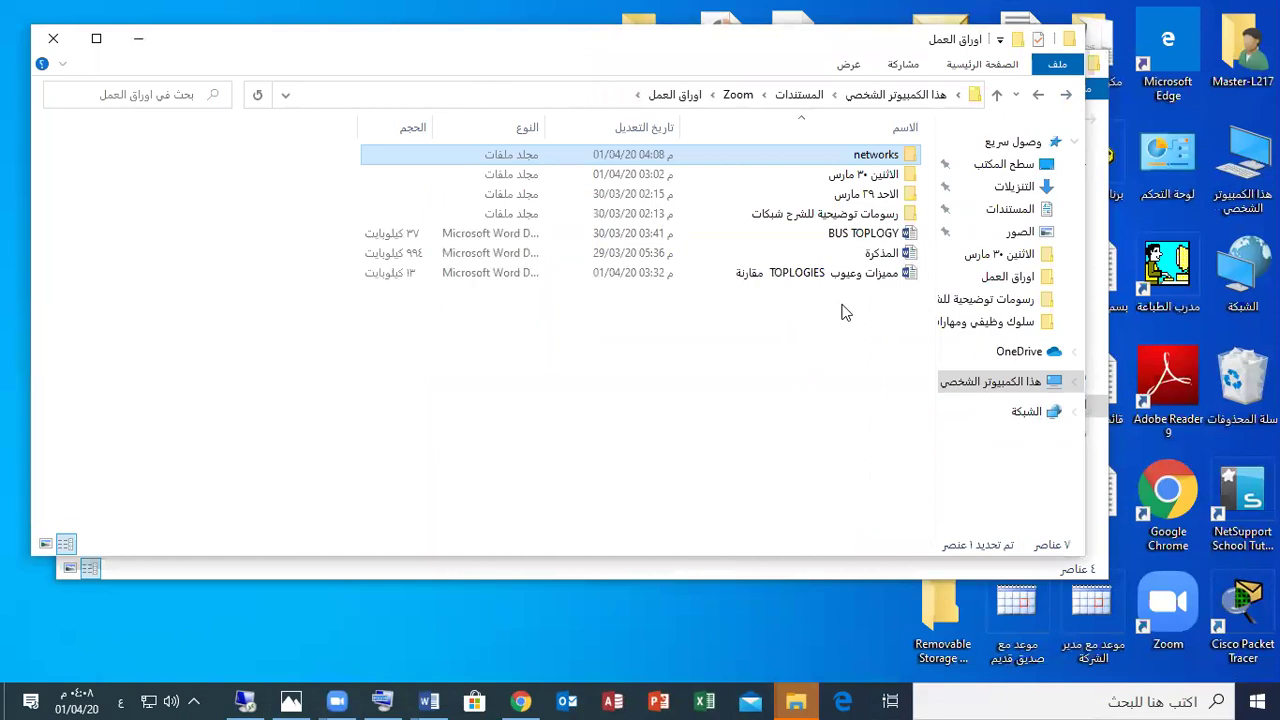
left_click(868, 256)
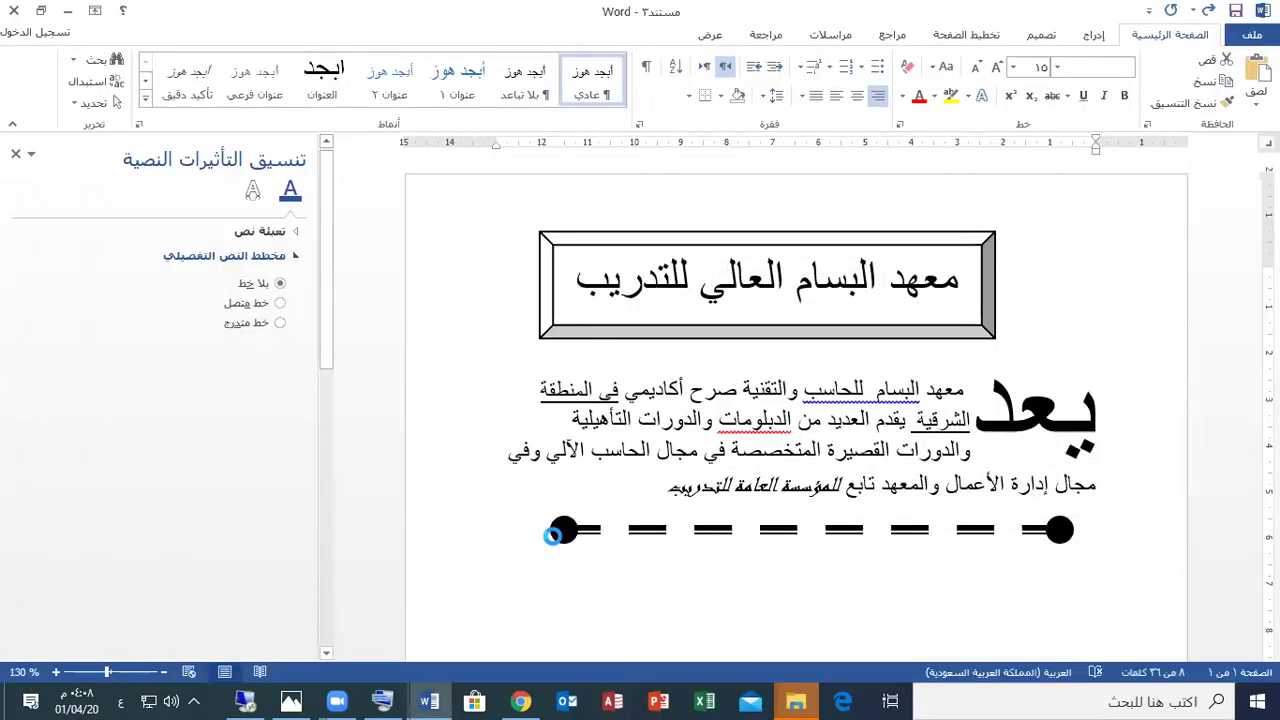
left_click(67, 12)
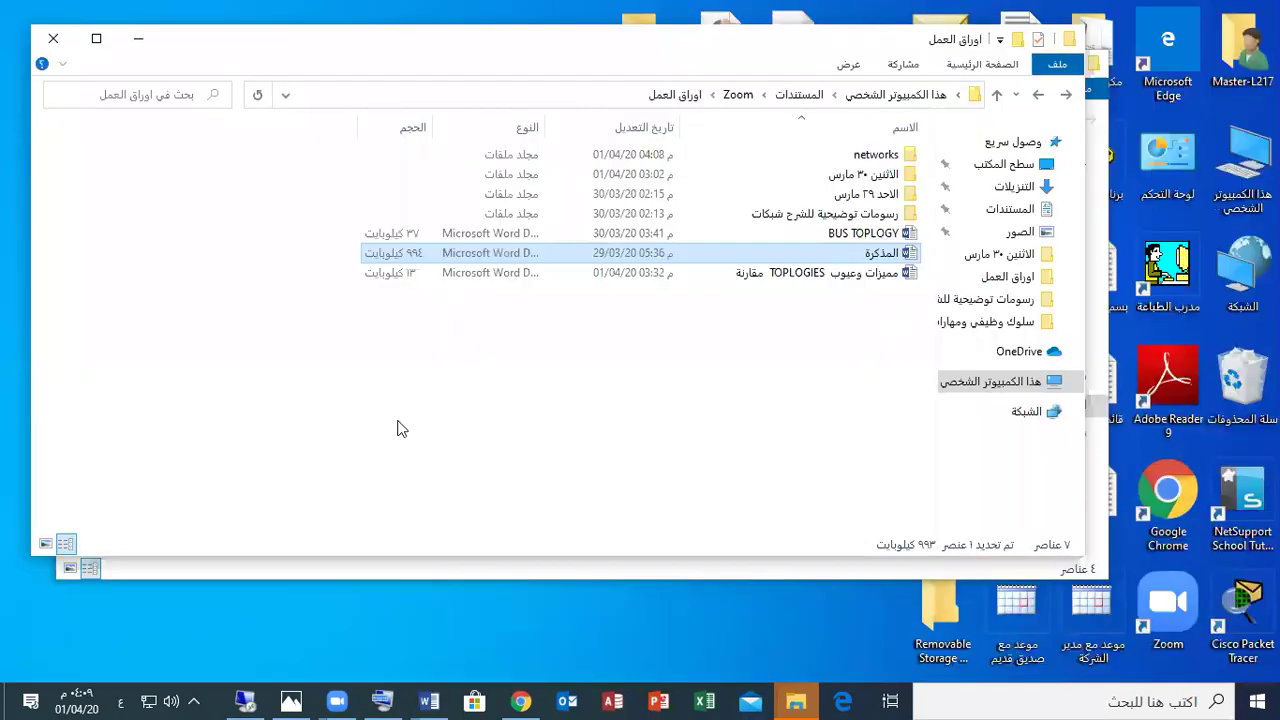
mouse_move(436, 700)
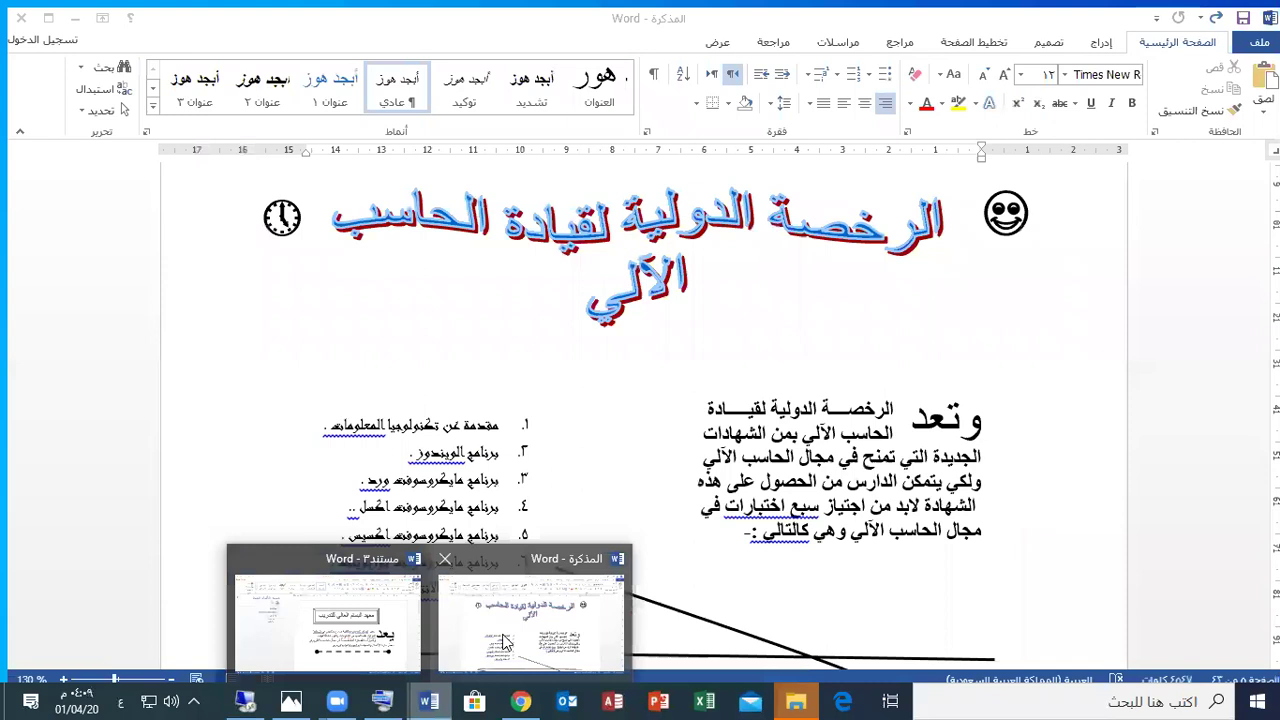
left_click(505, 643)
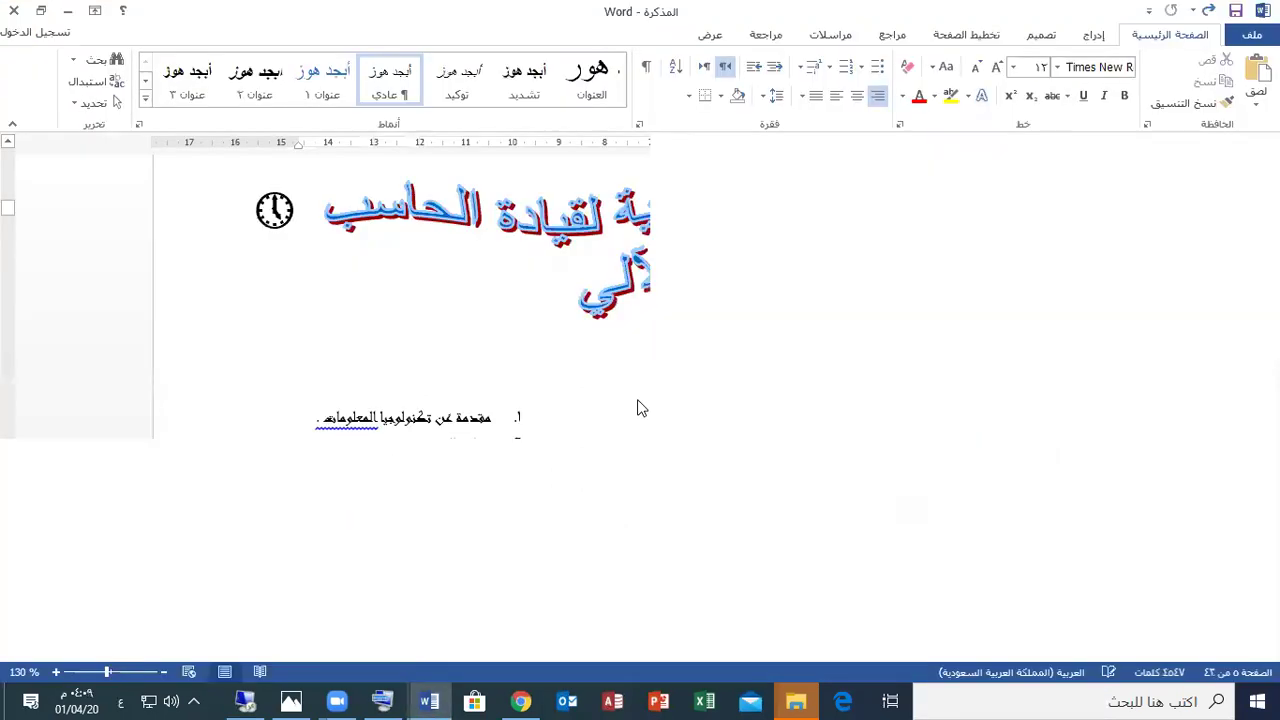
- Look through the المذكرة document for the fourth exercise (التمرين الرابع) with the car price table
left_click(440, 420)
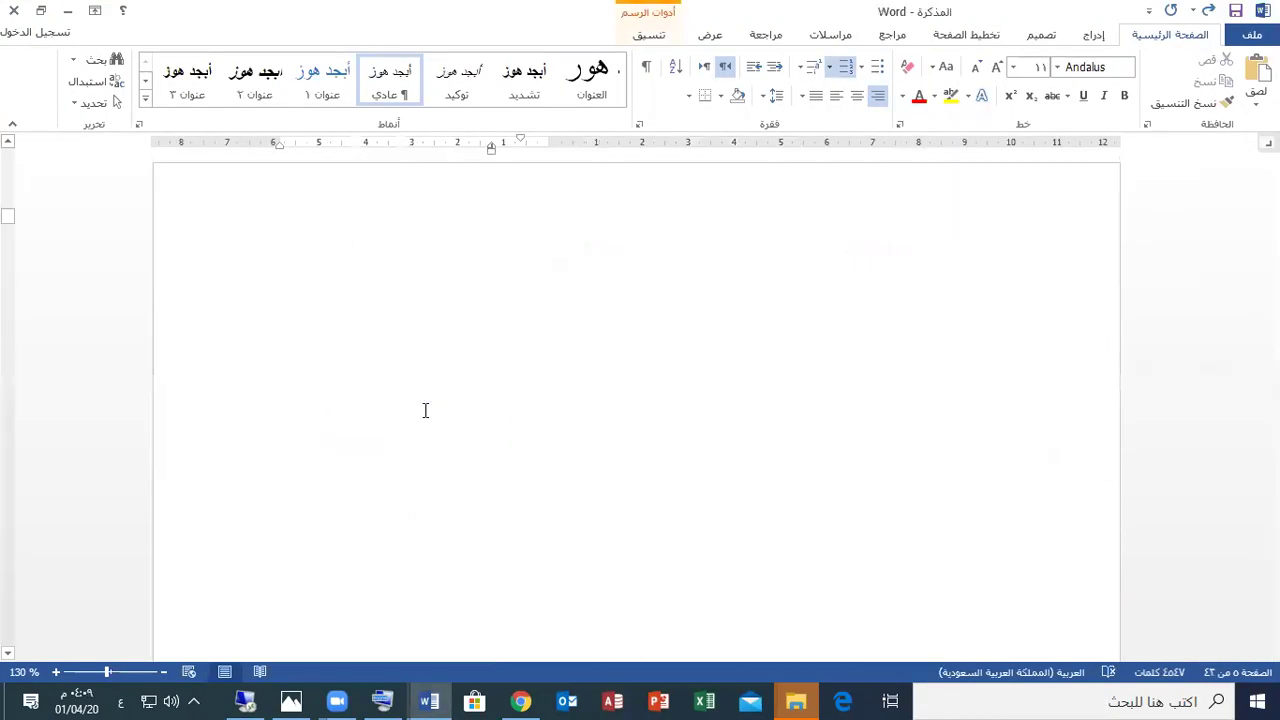
scroll(1036, 372, "down", 10)
scroll(1036, 372, "down", 20)
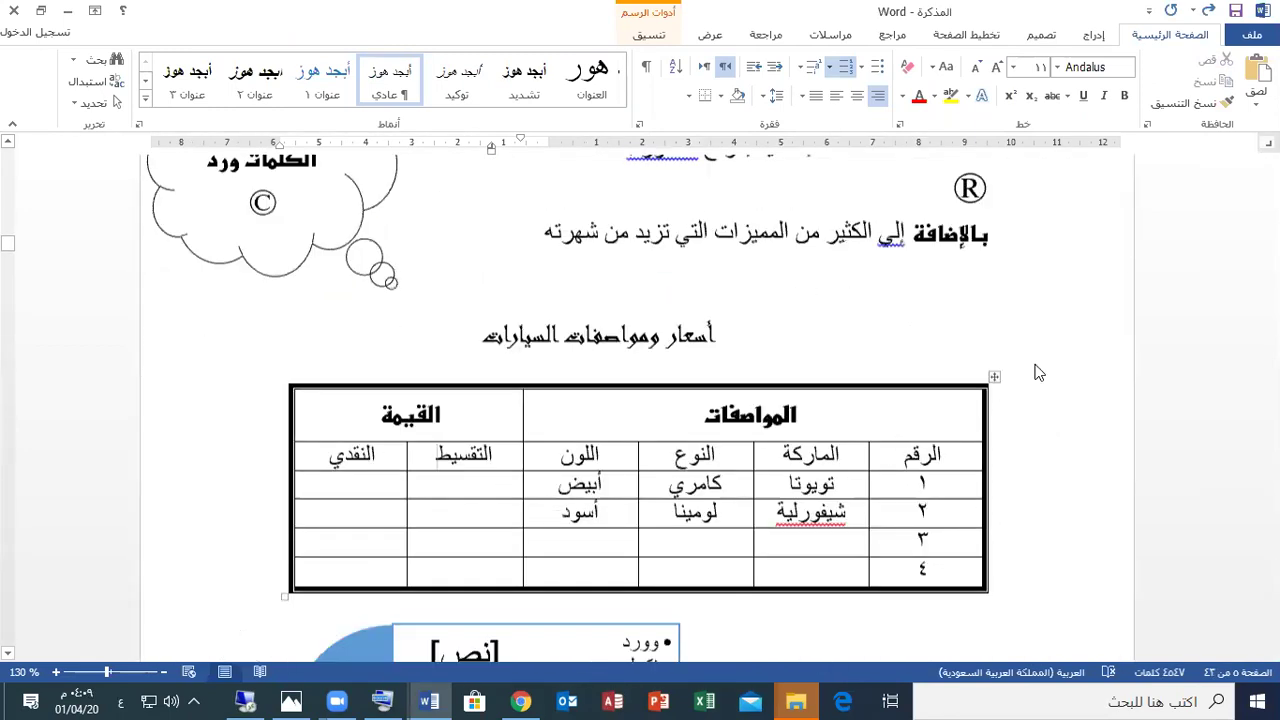
scroll(1036, 372, "down", 5)
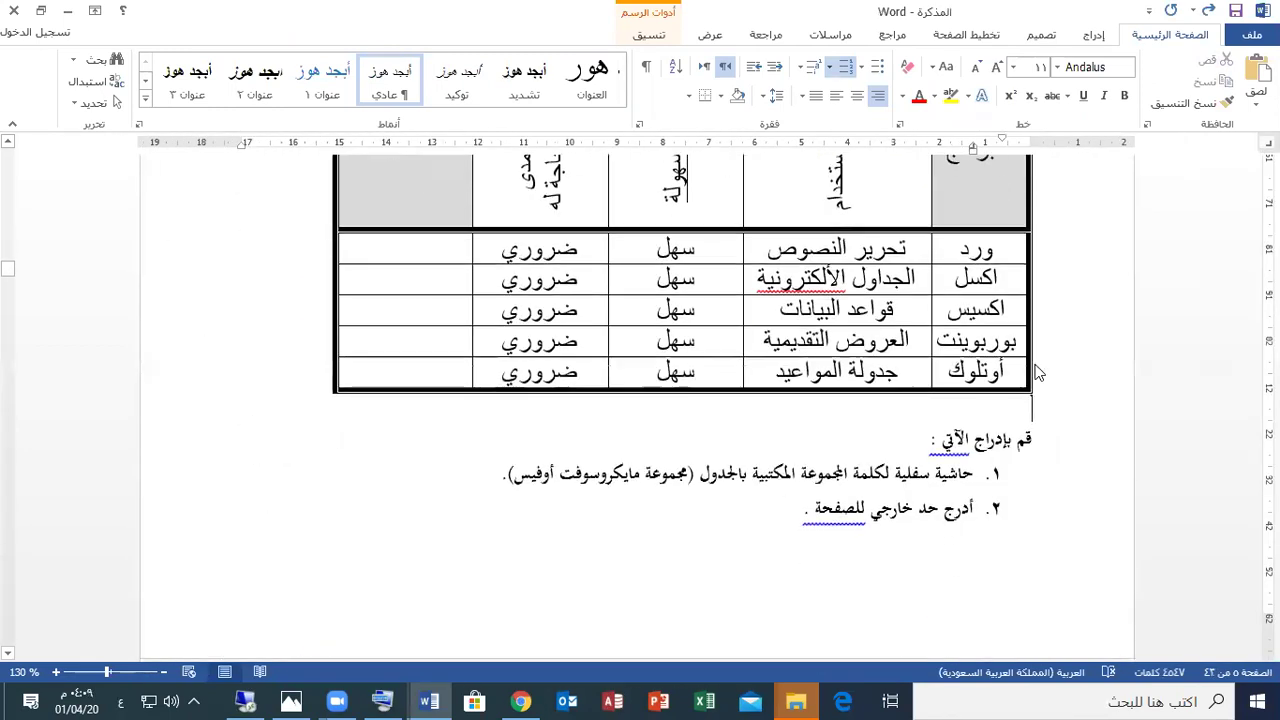
scroll(1036, 372, "down", 20)
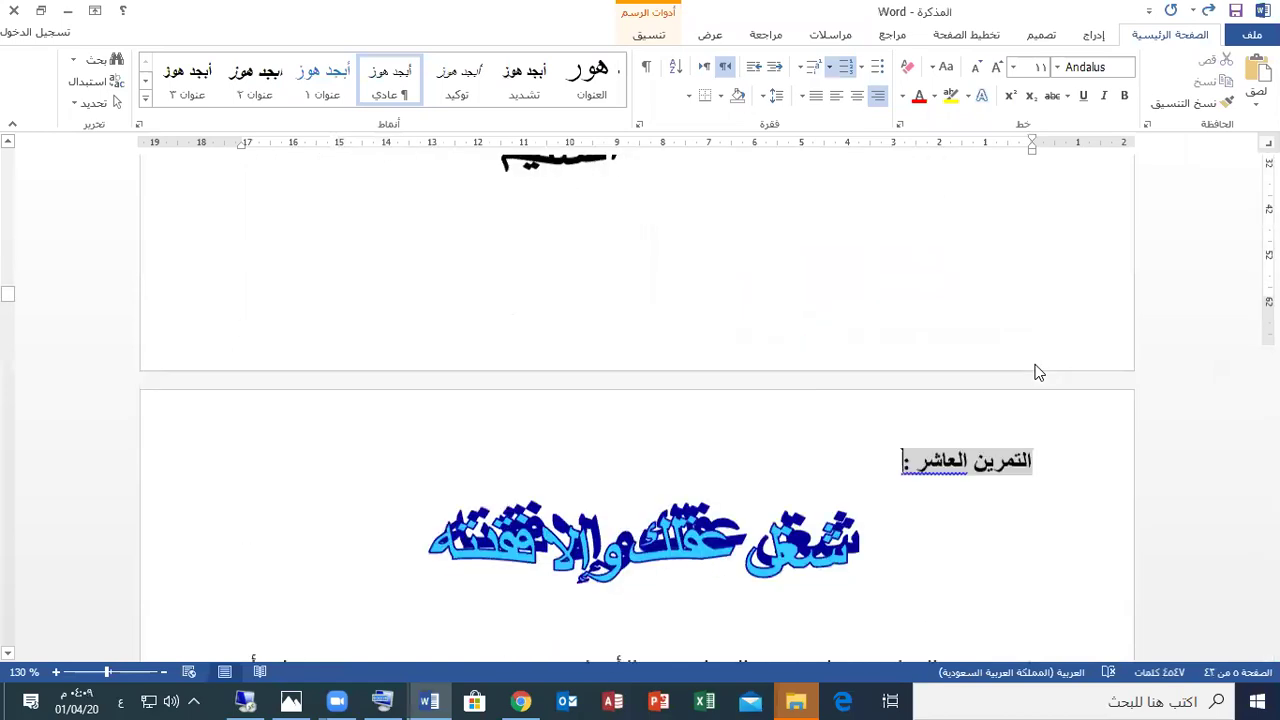
scroll(1036, 372, "down", 20)
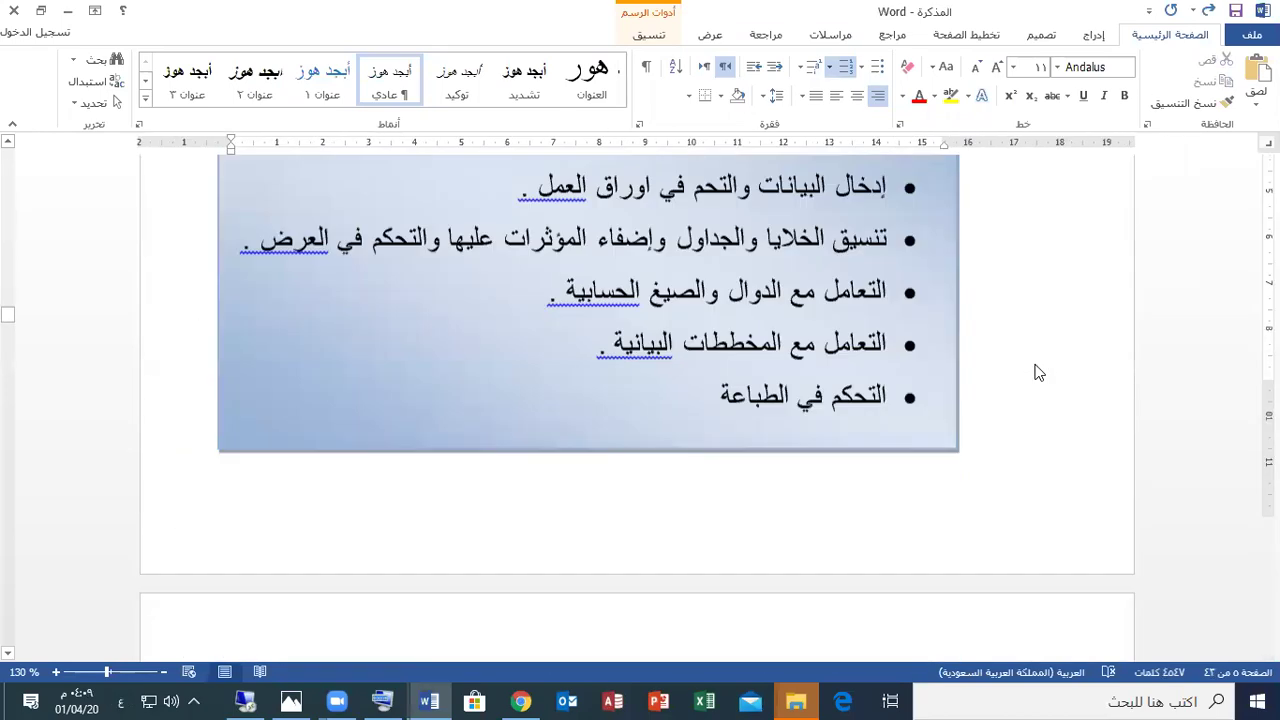
scroll(1036, 372, "down", 15)
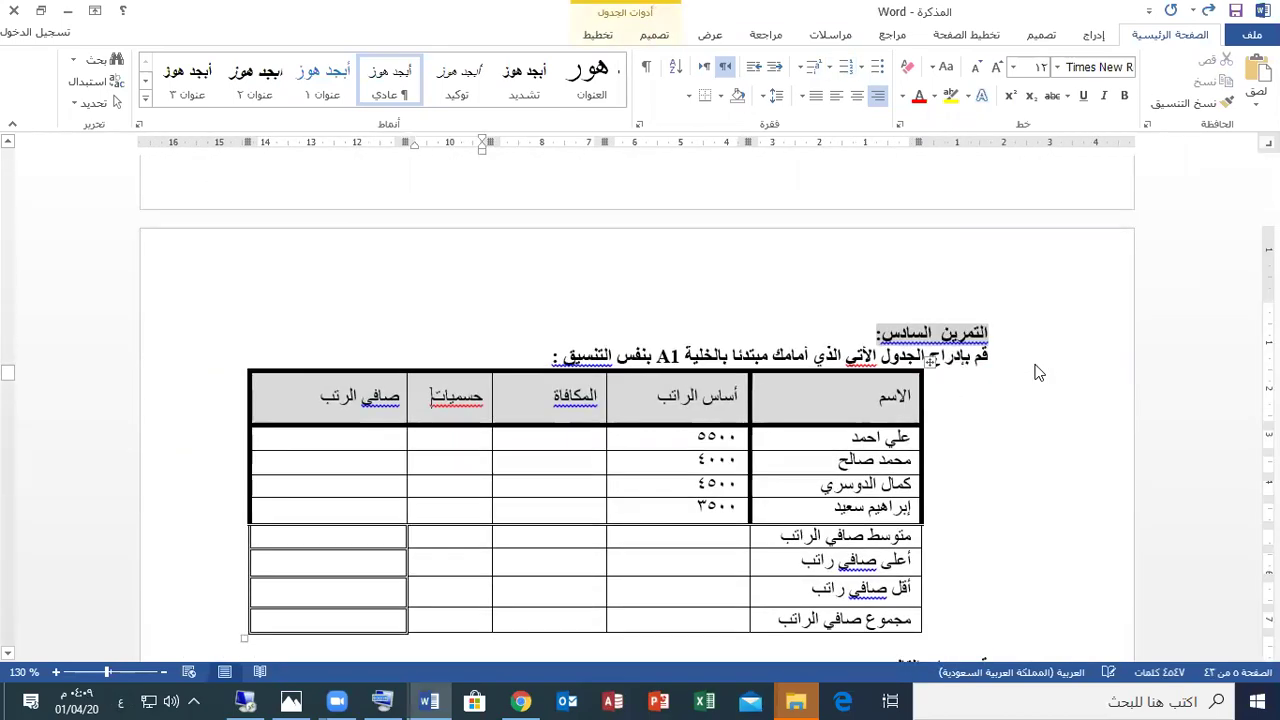
scroll(1036, 372, "down", 20)
key("Up")
key("Up")
key("Up")
key("Up")
key("Up")
key("Up")
key("Up")
key("Up")
key("Up")
key("Up")
key("Up")
key("Up")
key("Up")
key("Up")
key("Up")
key("Up")
key("Up")
key("Up")
key("Up")
key("Up")
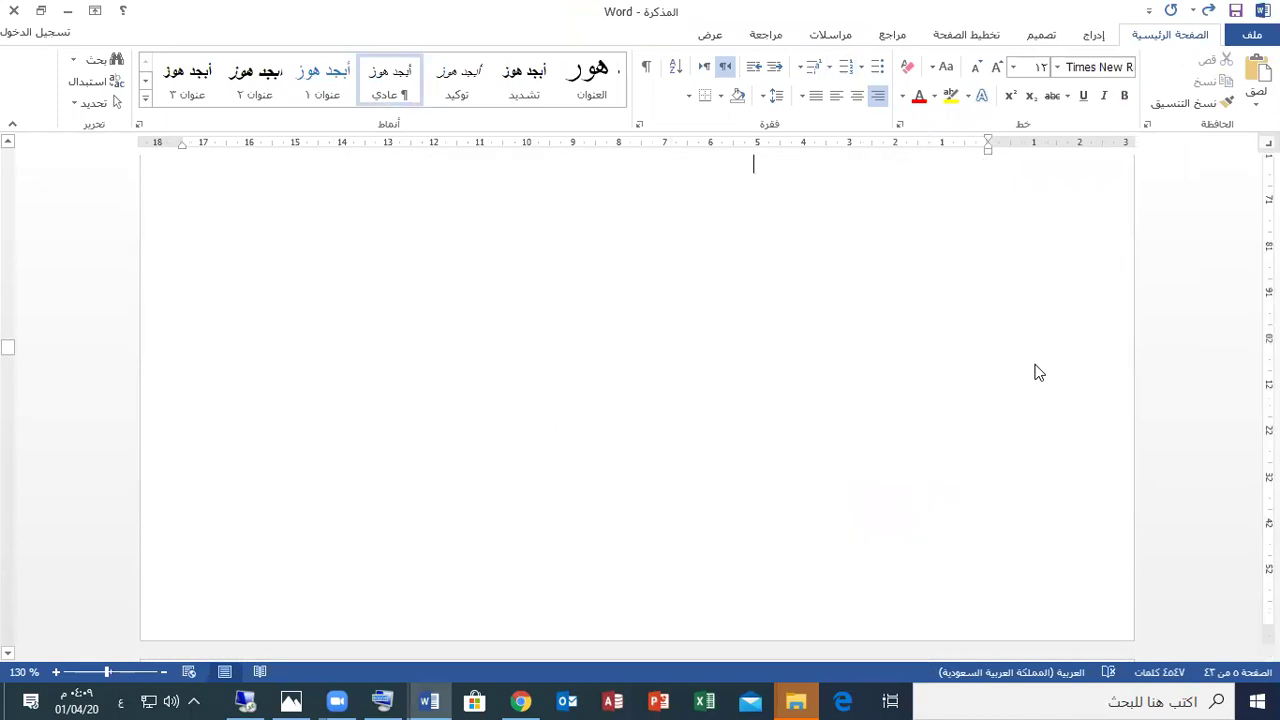
key("Up")
key("Up")
key("Up")
key("Up")
key("Up")
key("Up")
key("Up")
key("Up")
key("Up")
key("Up")
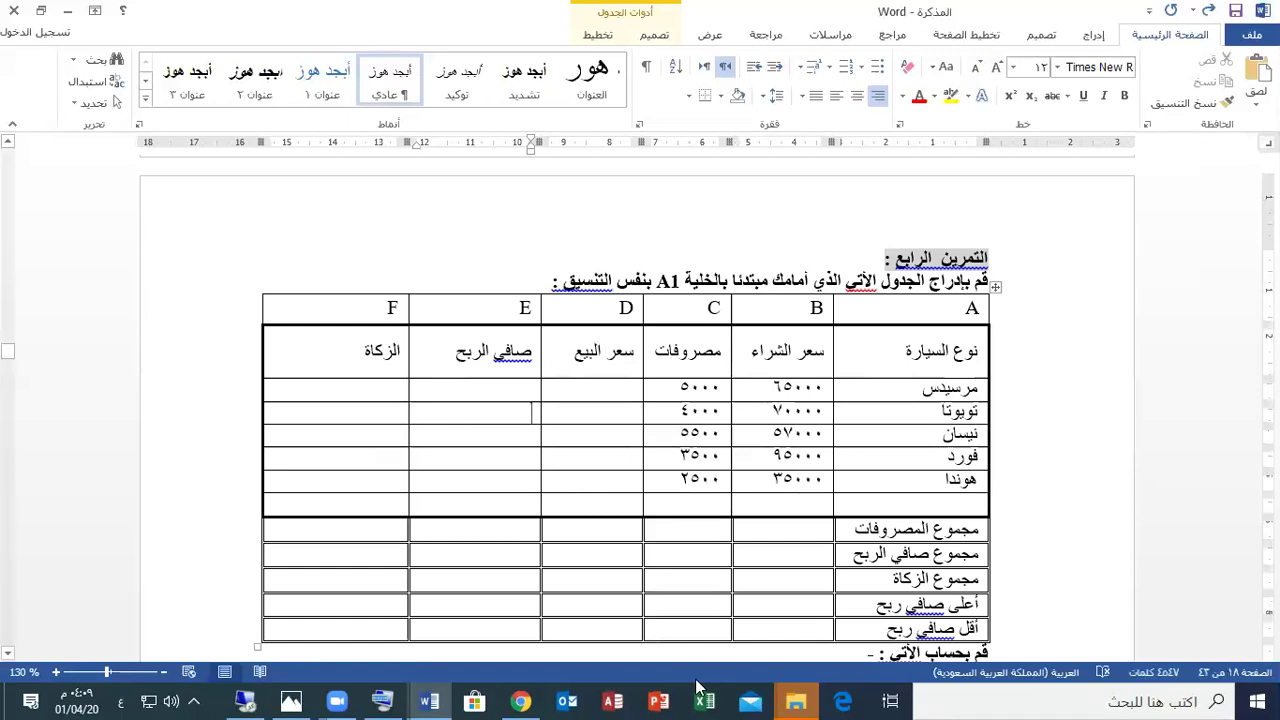
scroll(899, 388, "down", 3)
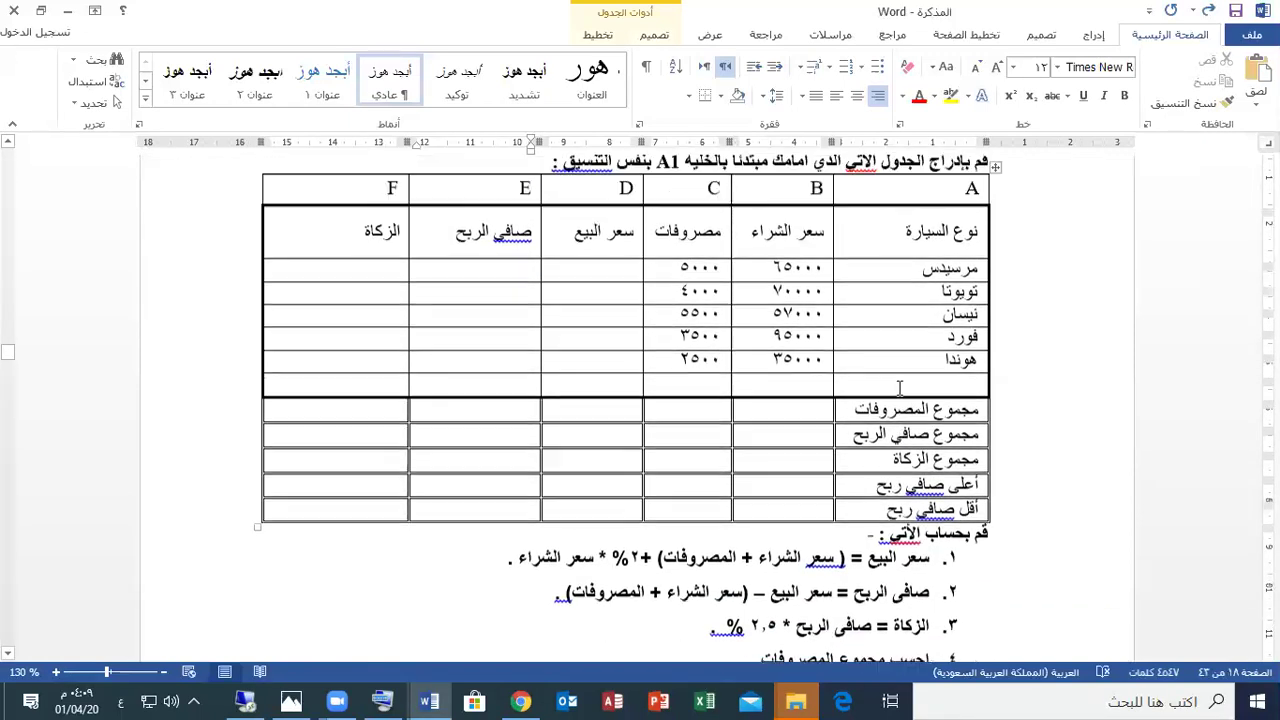
scroll(916, 360, "up", 2)
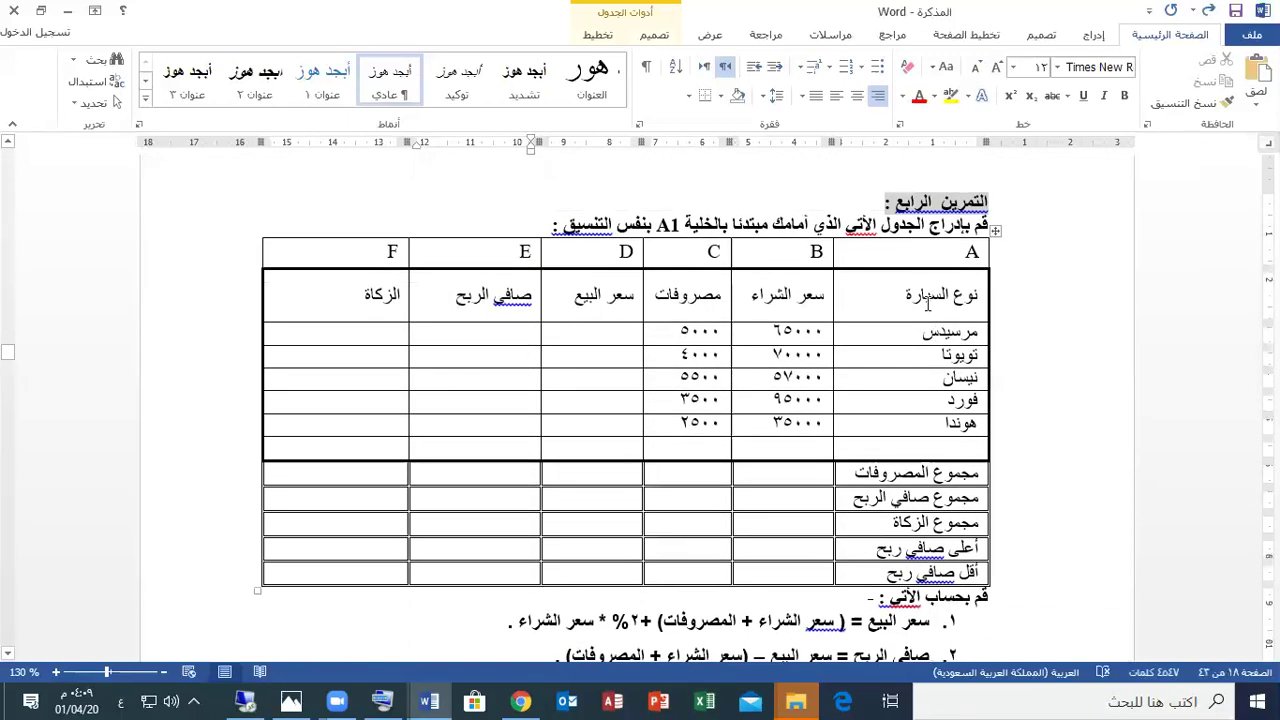
- Examine the fourth exercise's table, going over its car rows, total rows and columns A to F
left_click_drag(941, 294, 862, 356)
left_click_drag(790, 378, 860, 378)
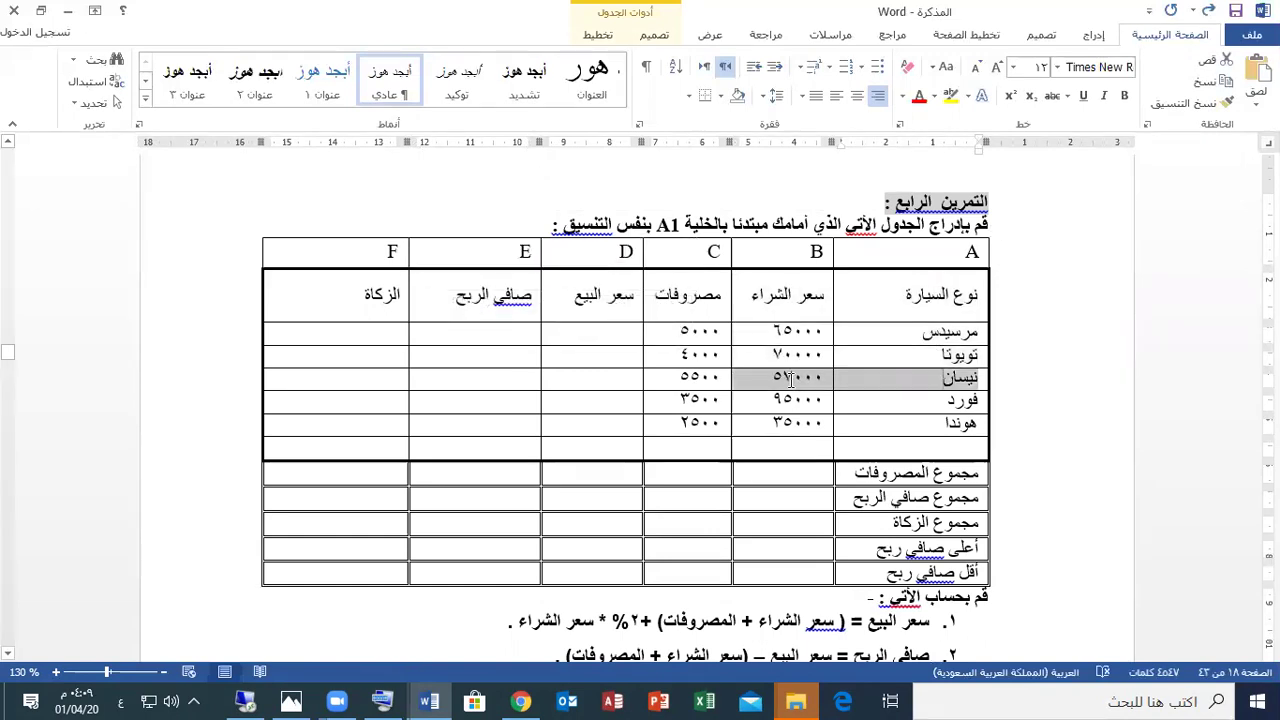
left_click(851, 405)
key("alt+shift")
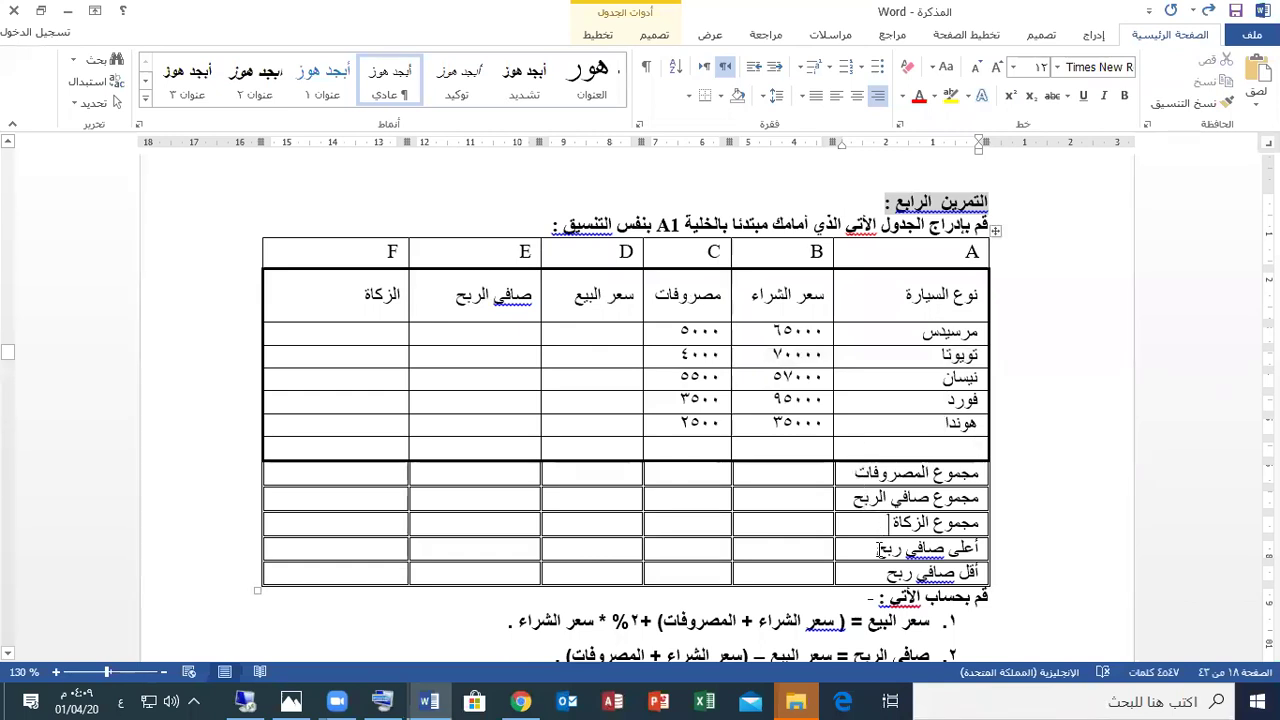
key("alt+shift")
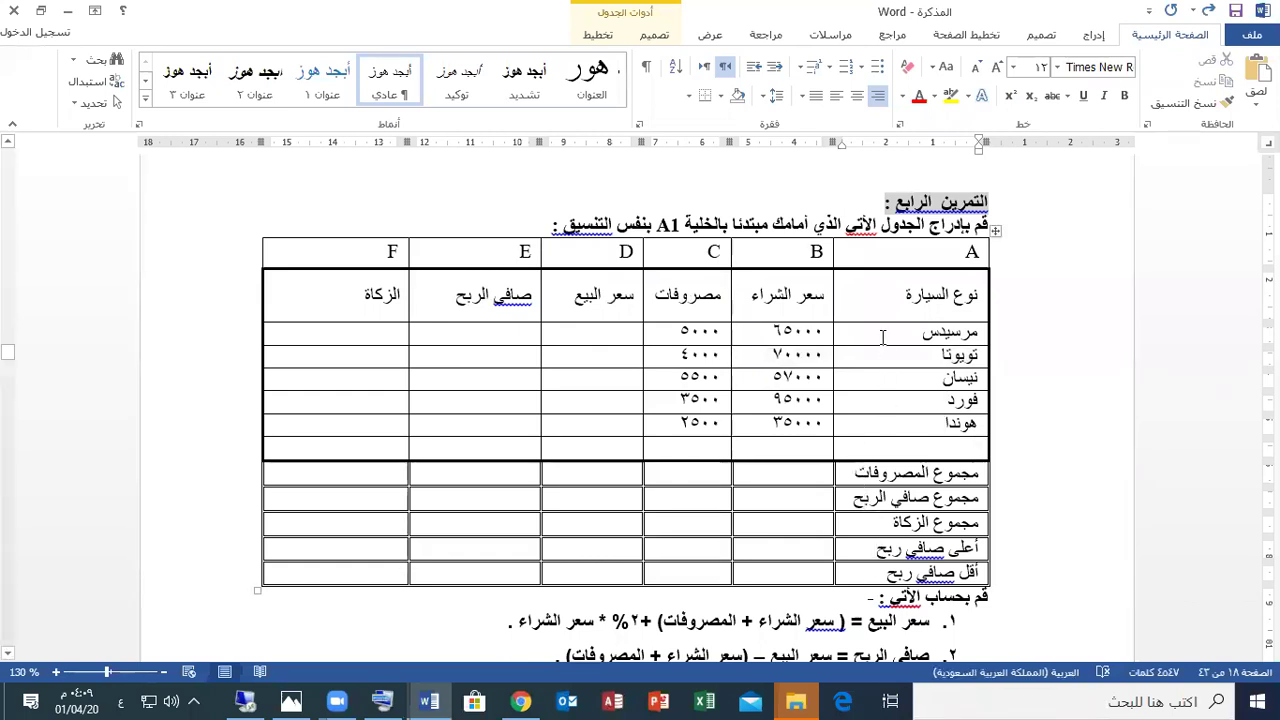
key("alt+shift")
left_click(795, 335)
left_click(700, 333)
left_click(626, 337)
left_click(491, 332)
left_click(366, 332)
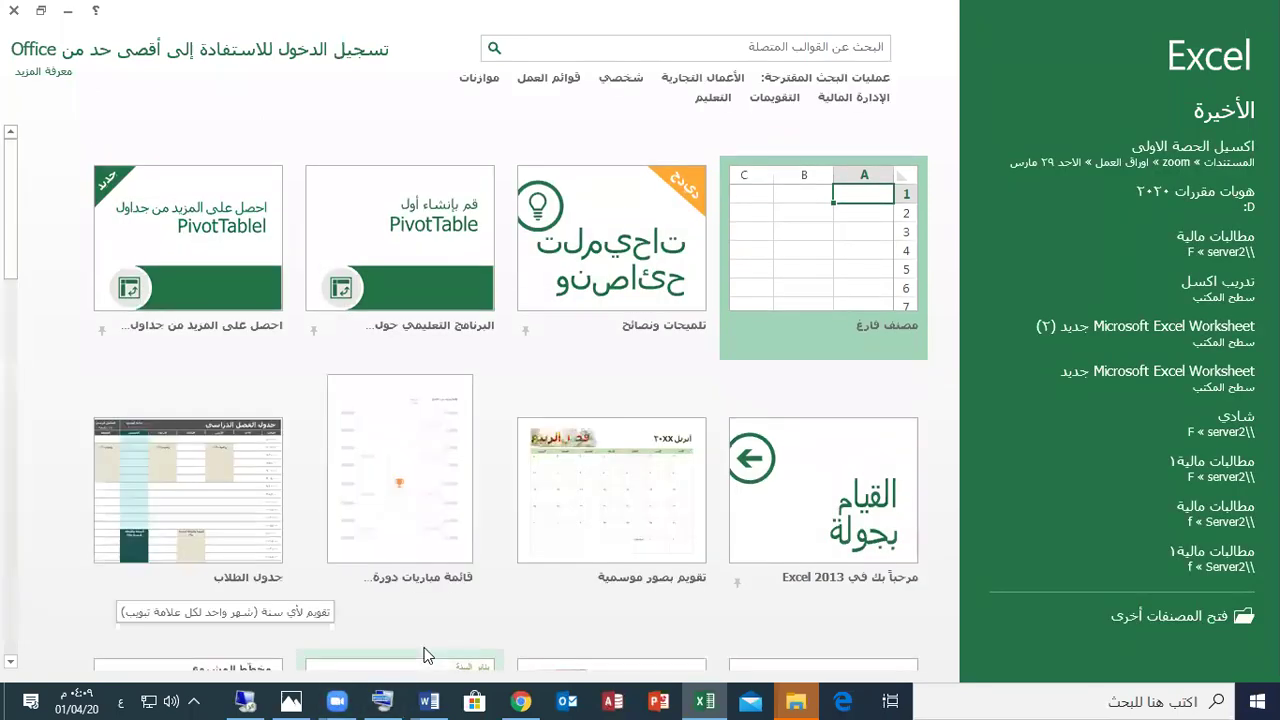
- Create a blank Excel workbook and apply all borders to the range A1:F12
left_click(834, 249)
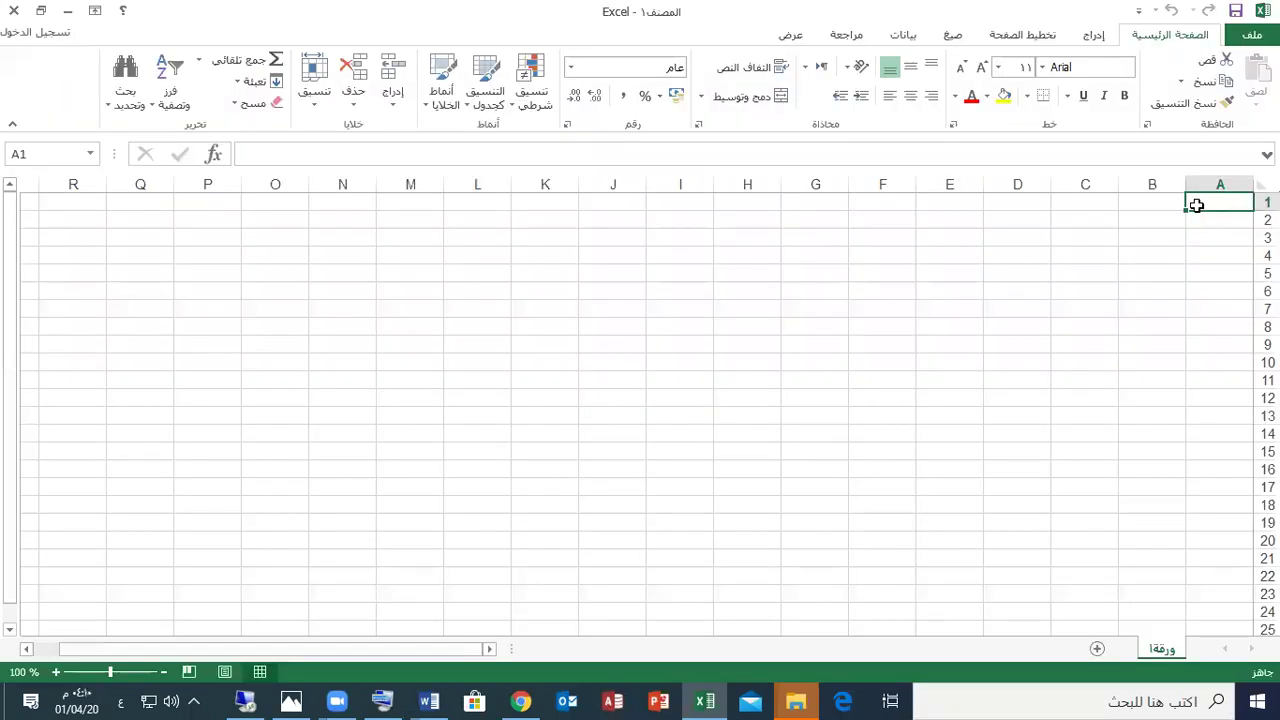
left_click_drag(1196, 205, 891, 389)
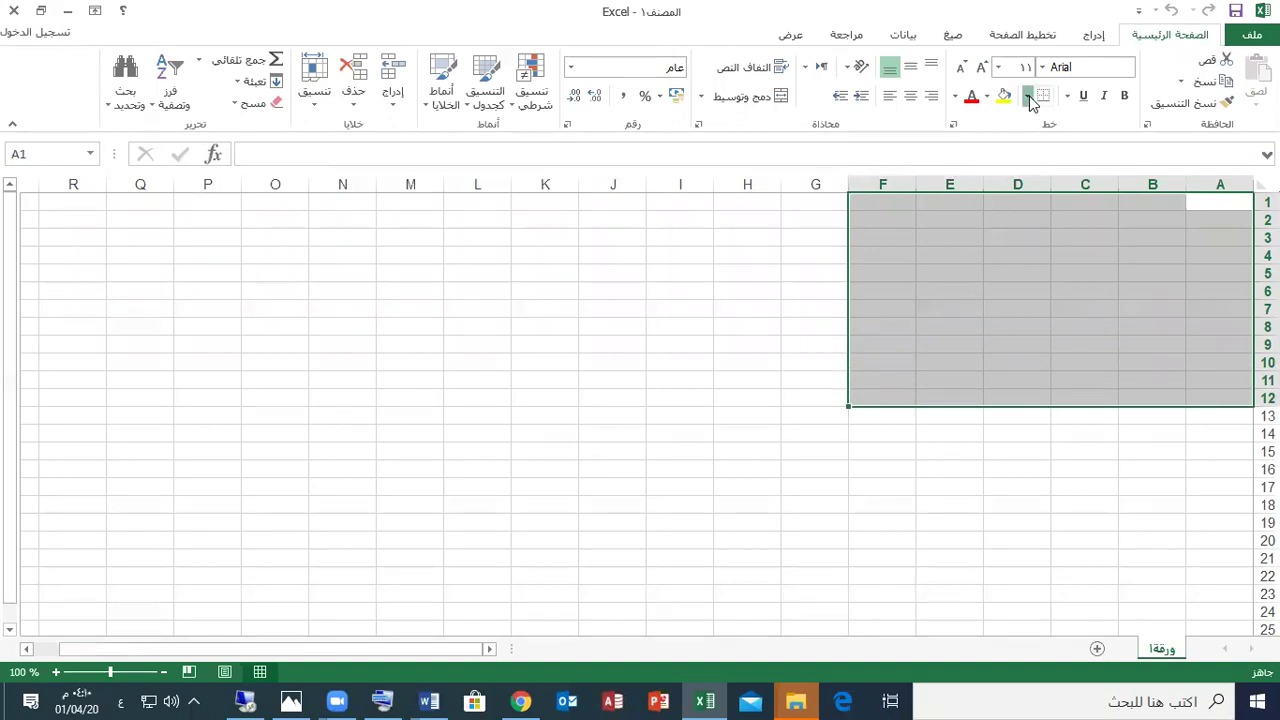
left_click(1029, 100)
left_click(1012, 253)
left_click(788, 364)
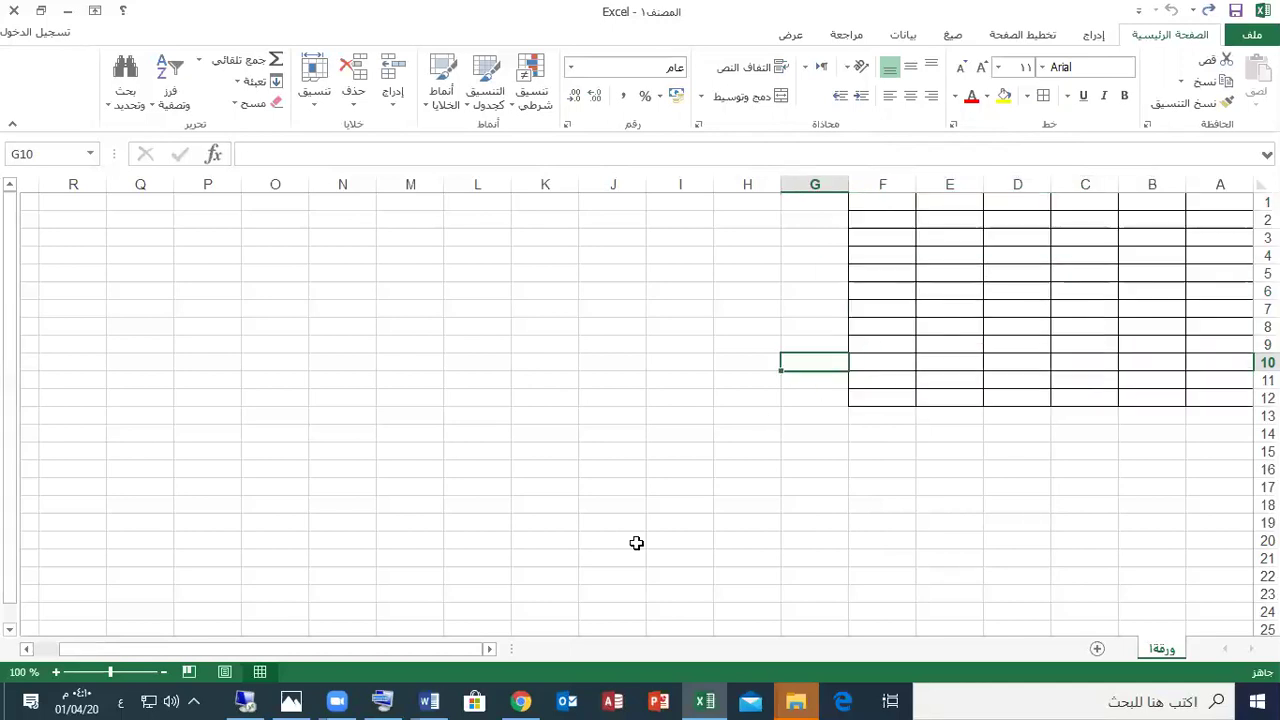
- Check the exercise table's layout in the المذكرة Word document and return to the Excel workbook
mouse_move(432, 700)
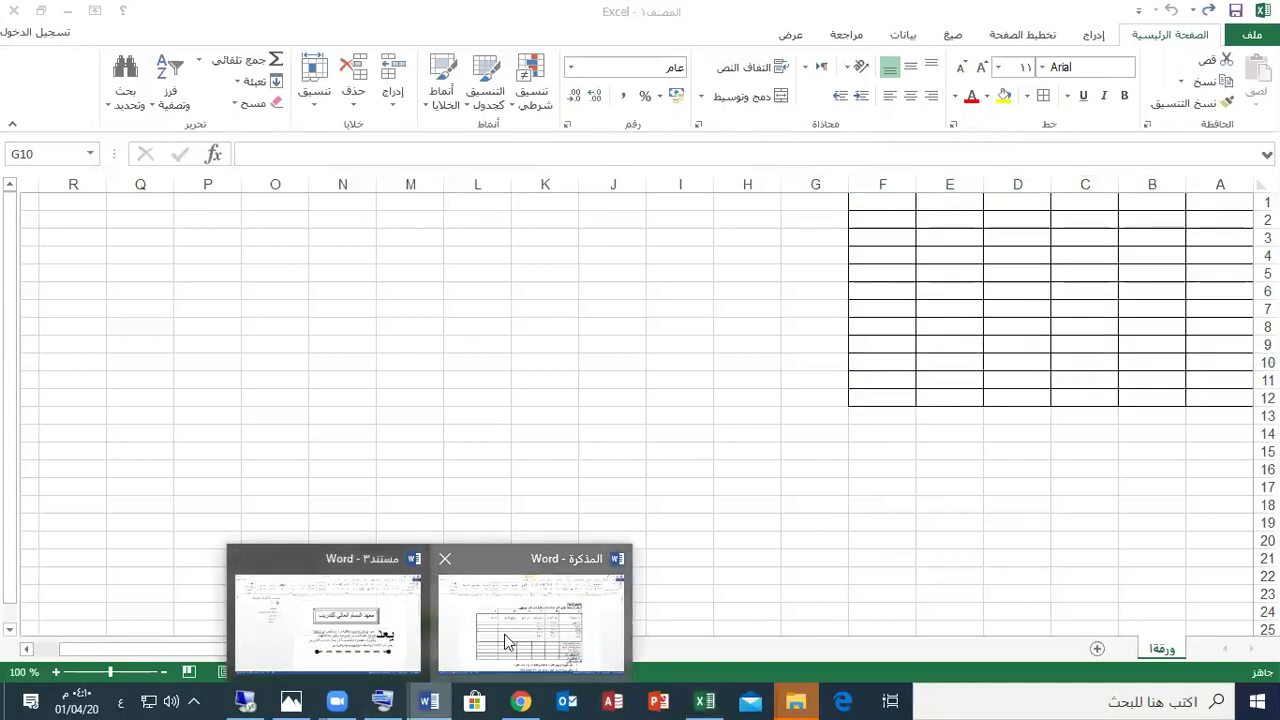
left_click(530, 615)
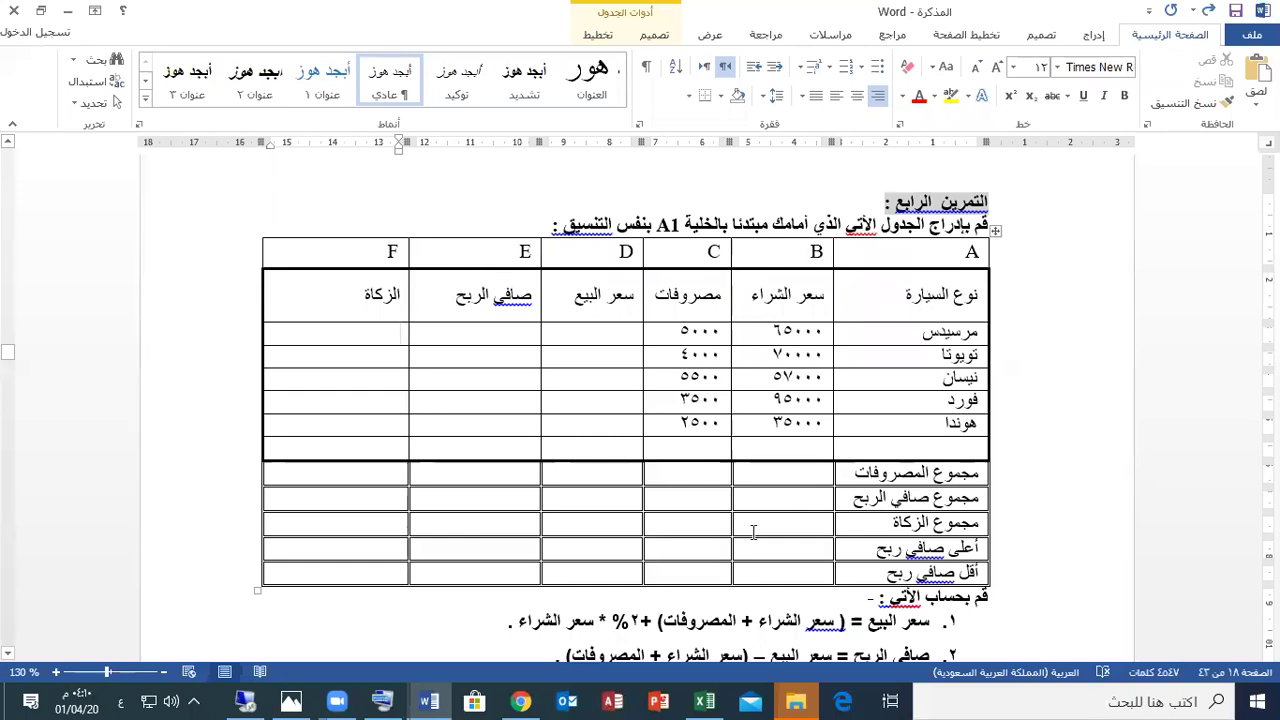
left_click(705, 700)
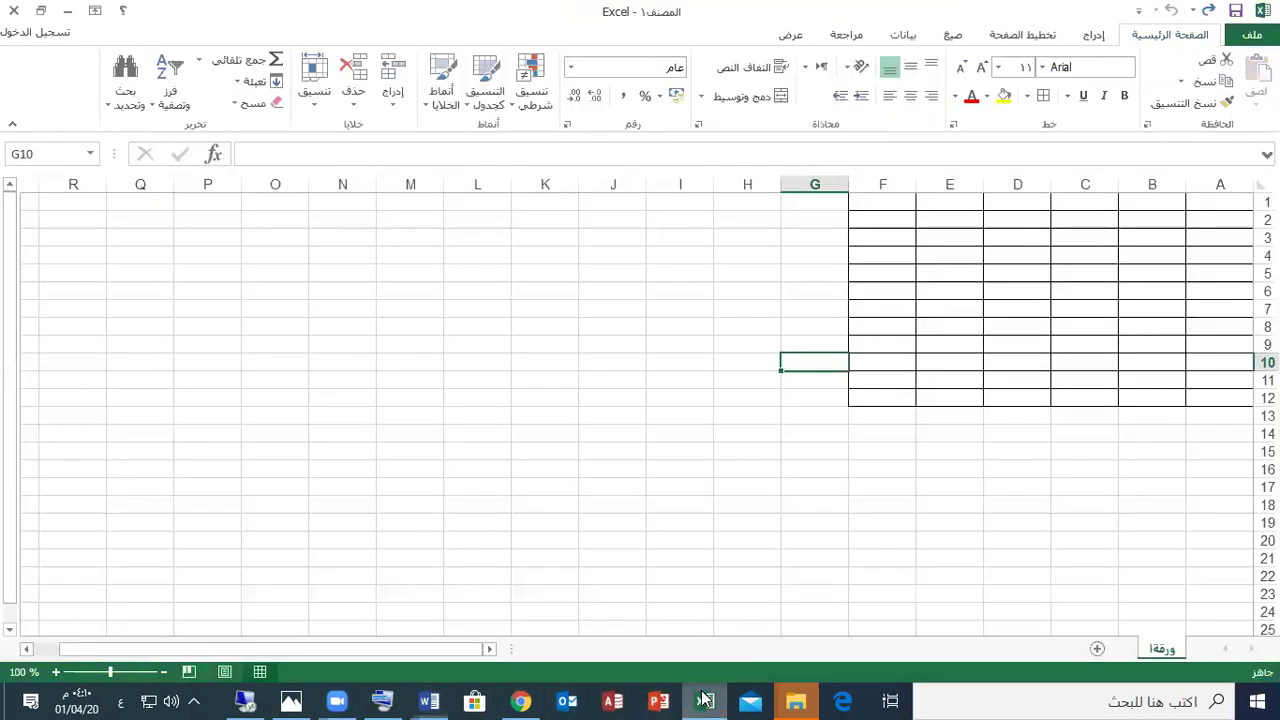
- Widen column A and increase the height of row 1 in the bordered range
left_click_drag(1187, 184, 1139, 184)
left_click_drag(1267, 211, 1267, 232)
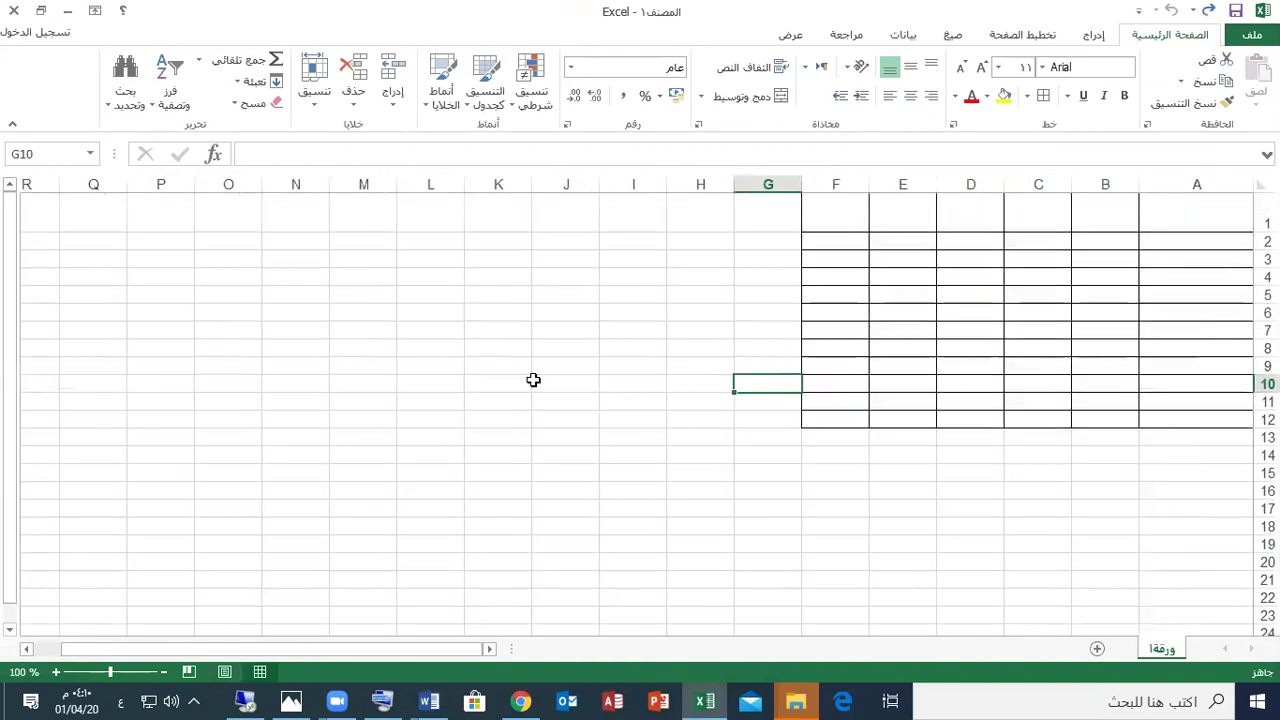
left_click(56, 672)
left_click(56, 672)
left_click(56, 672)
left_click(56, 672)
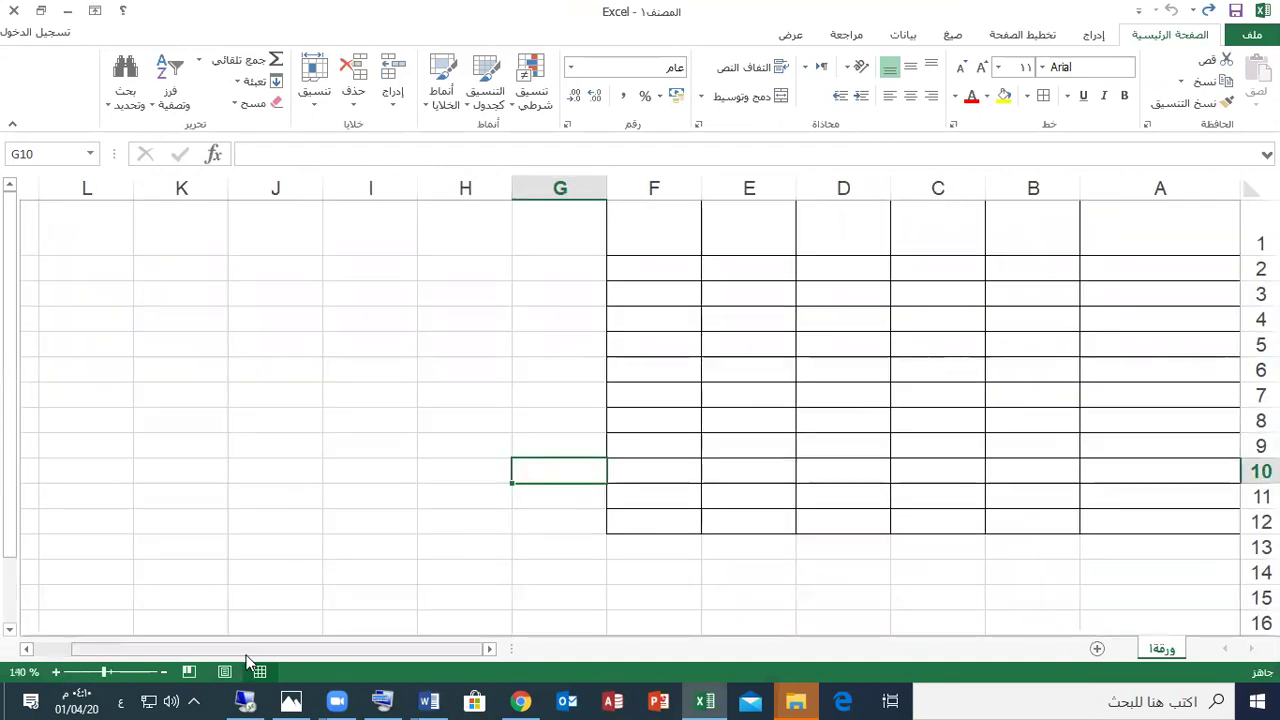
- Copy the car type, purchase price and expenses cells with their headings from the المذكرة Word document into Excel at A1, keeping source formatting
left_click(429, 701)
left_click(478, 647)
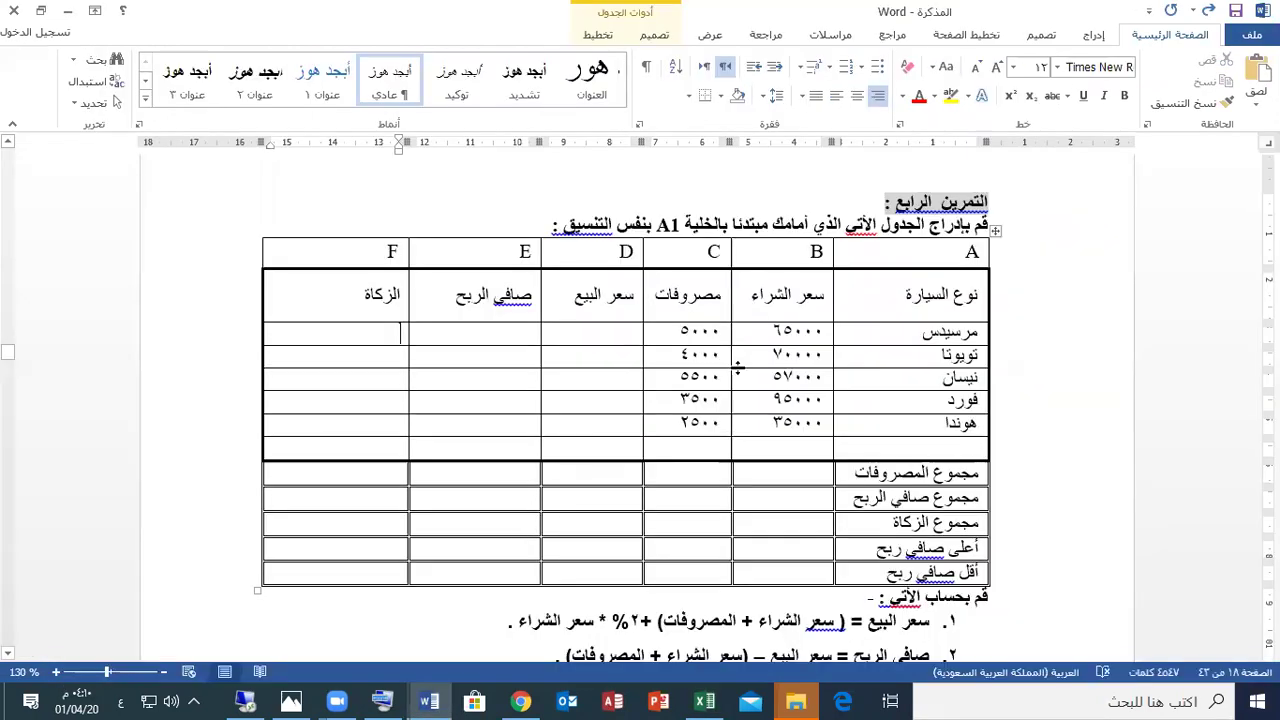
left_click_drag(975, 294, 712, 427)
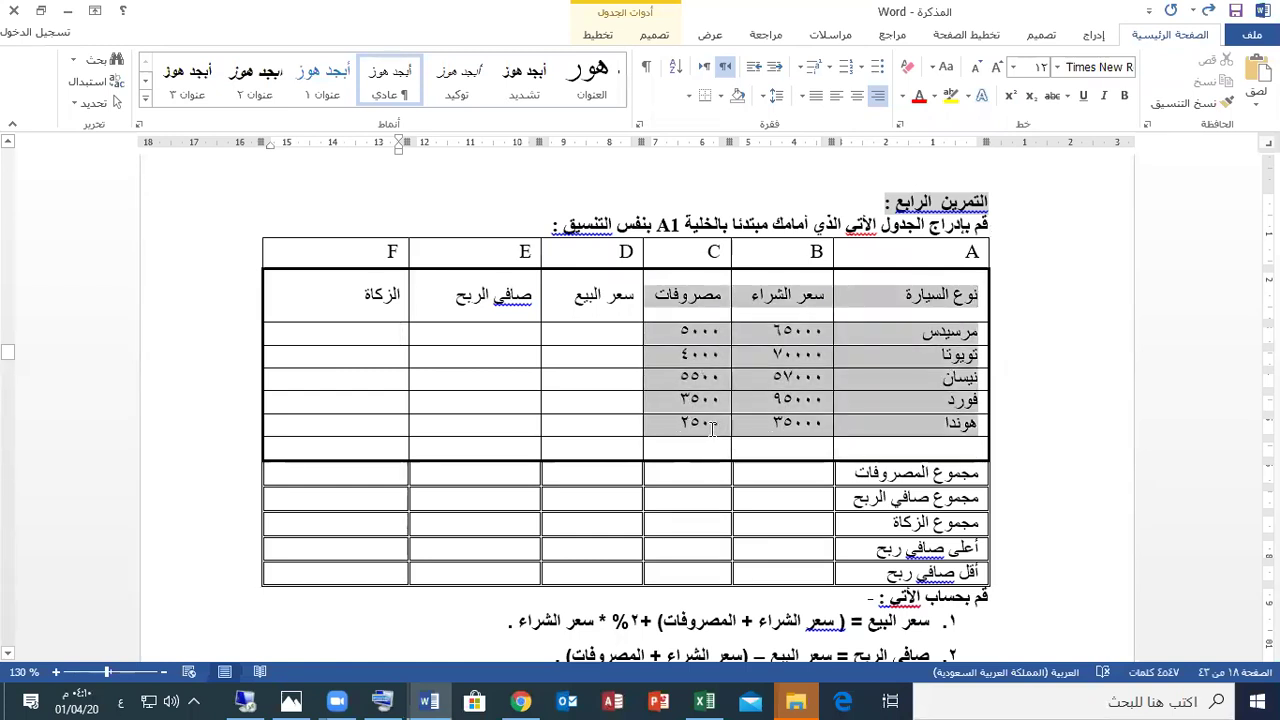
right_click(712, 430)
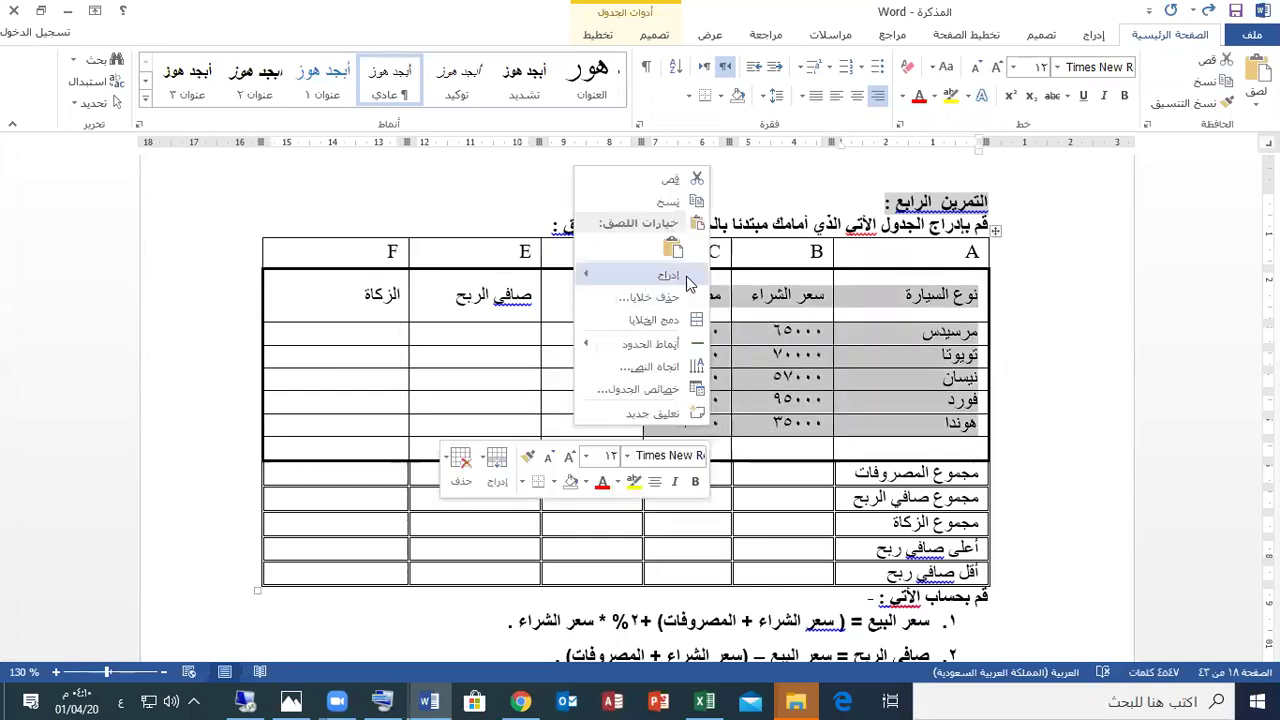
key("Escape")
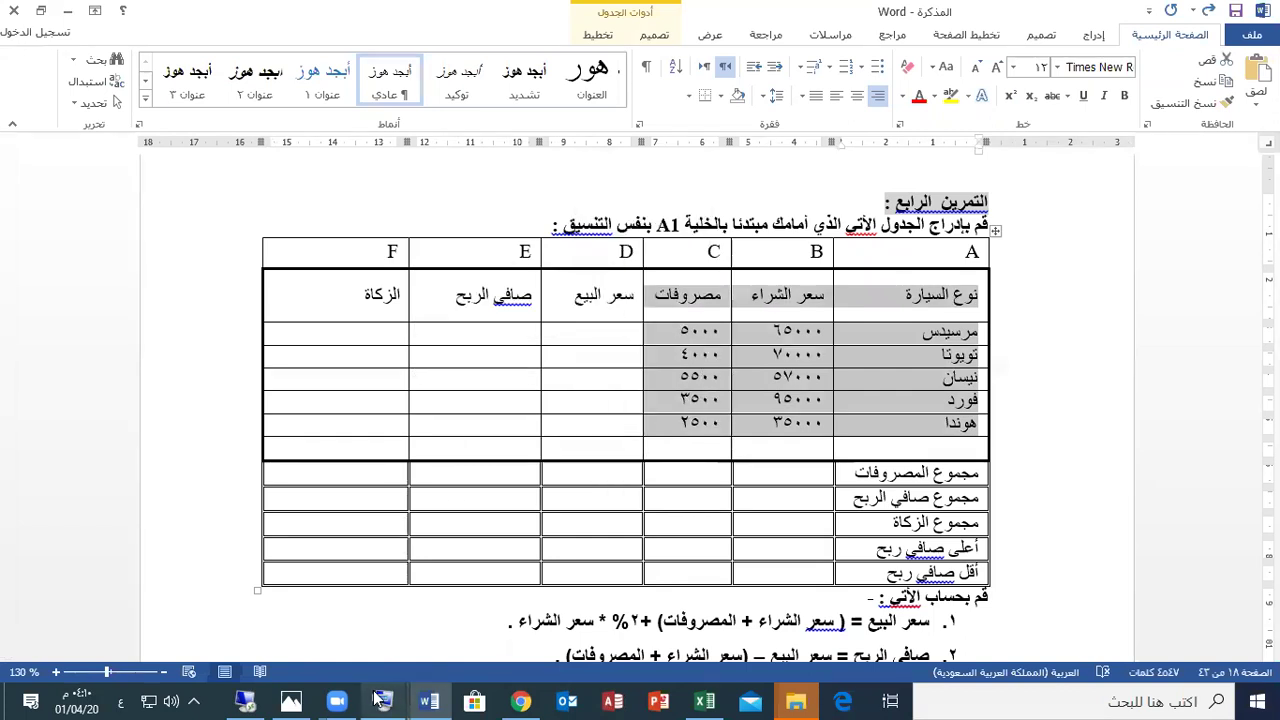
left_click(700, 699)
left_click(1143, 240)
right_click(1143, 240)
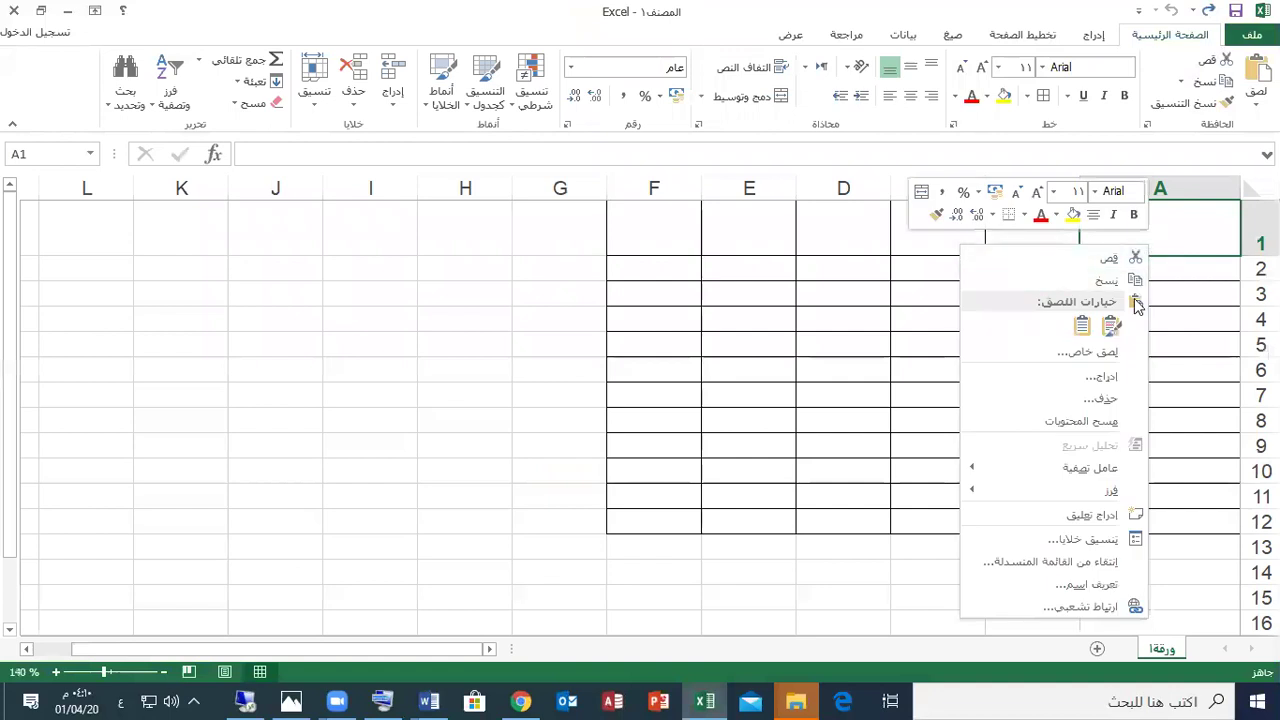
left_click(1112, 322)
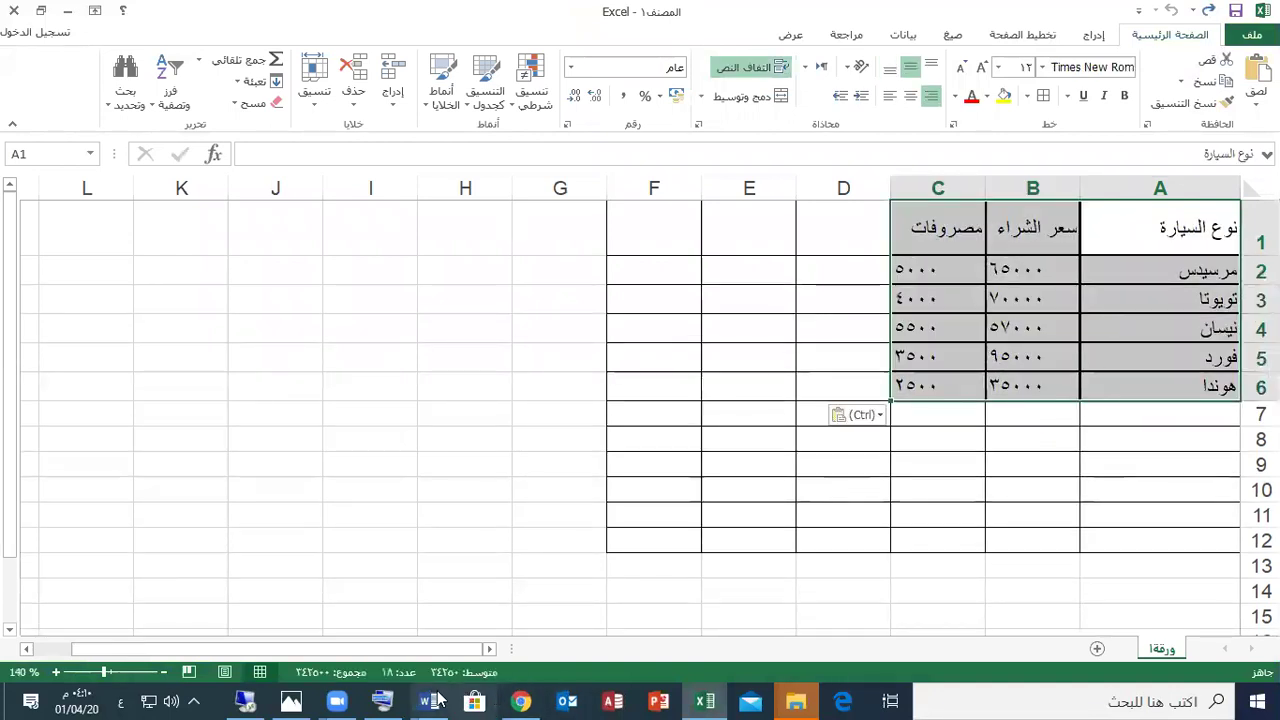
- Copy the labels from مجموع المصروفات to أقل صافي ربح in the المذكرة Word document and select cell A8 in Excel
left_click(428, 700)
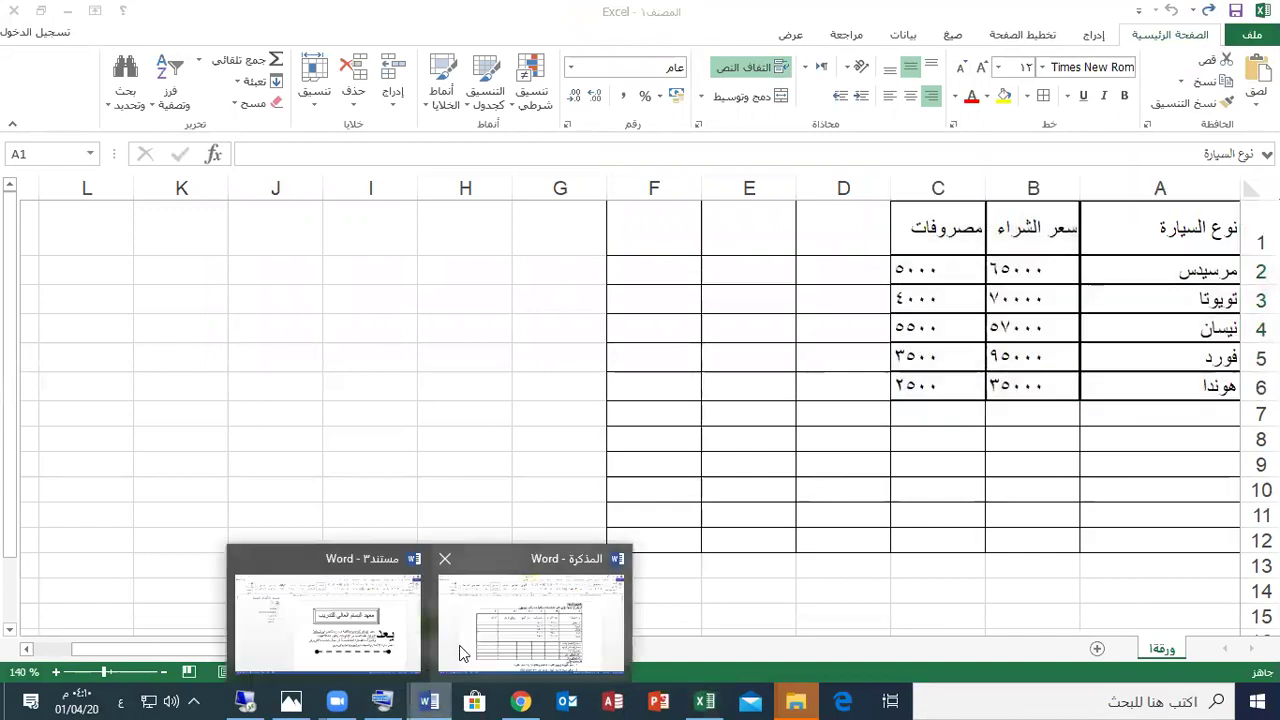
left_click(491, 640)
left_click_drag(968, 472, 962, 576)
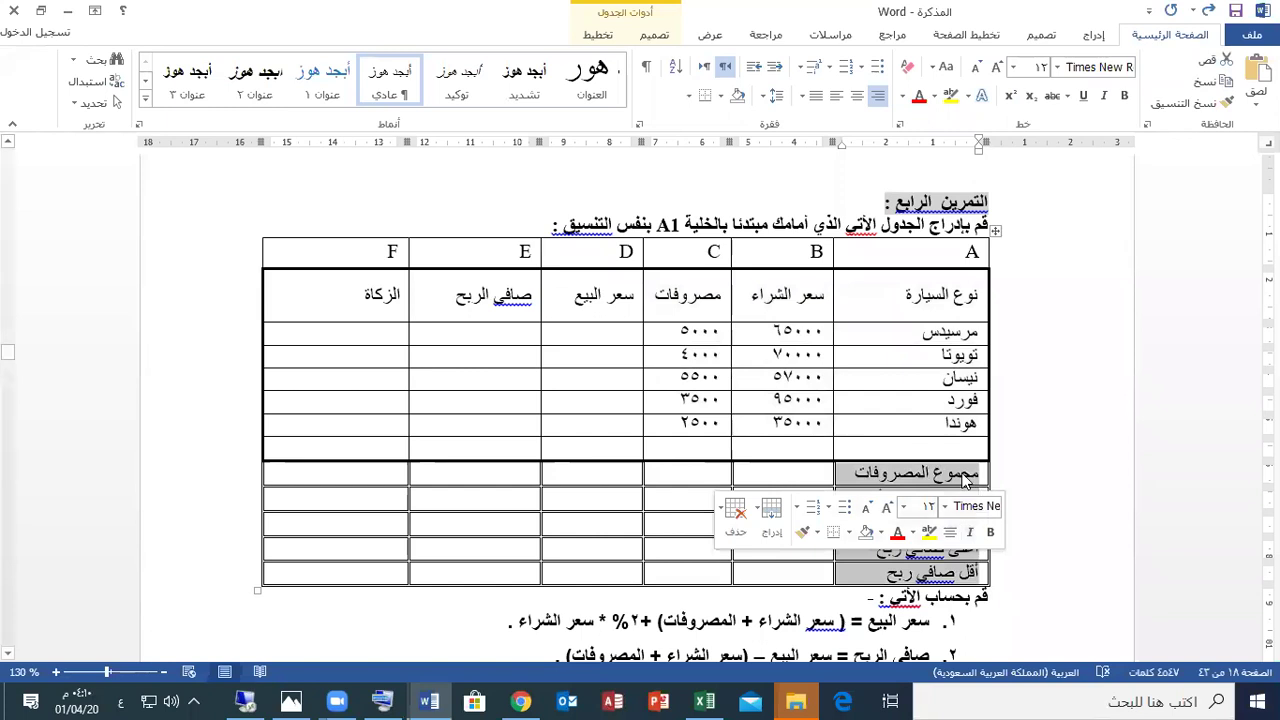
right_click(962, 482)
left_click(918, 251)
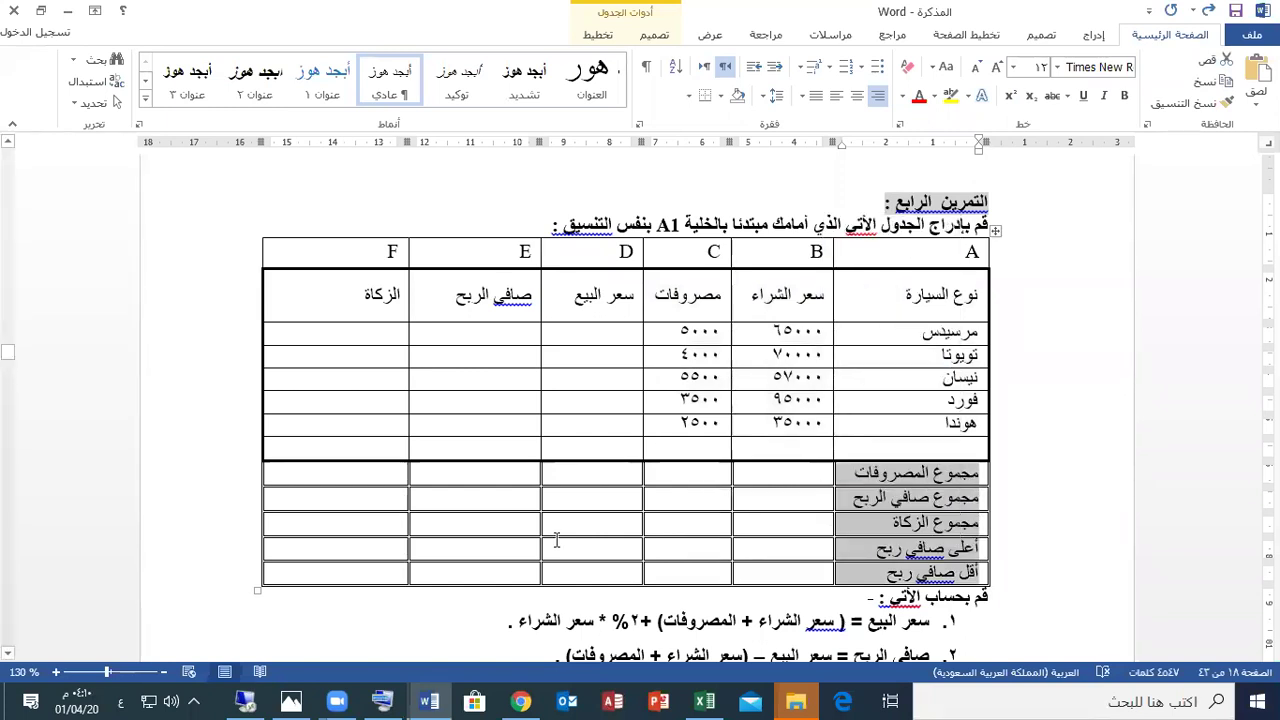
left_click(705, 700)
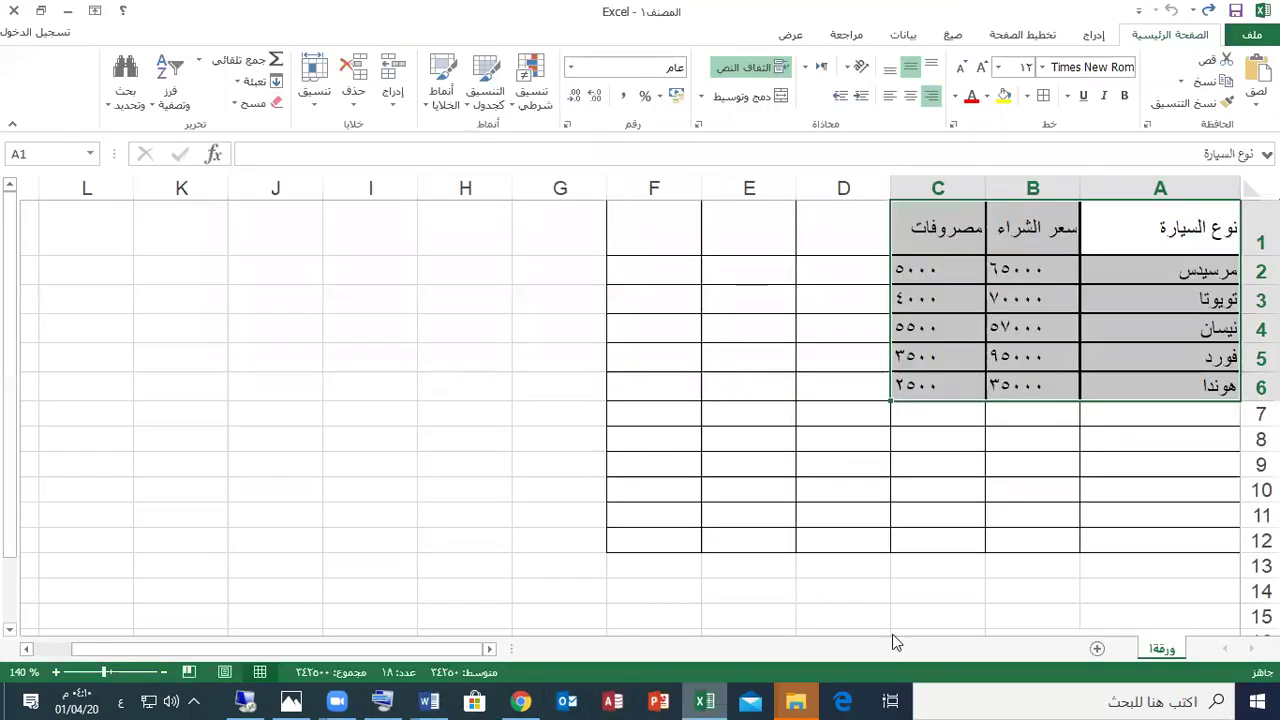
left_click(1143, 434)
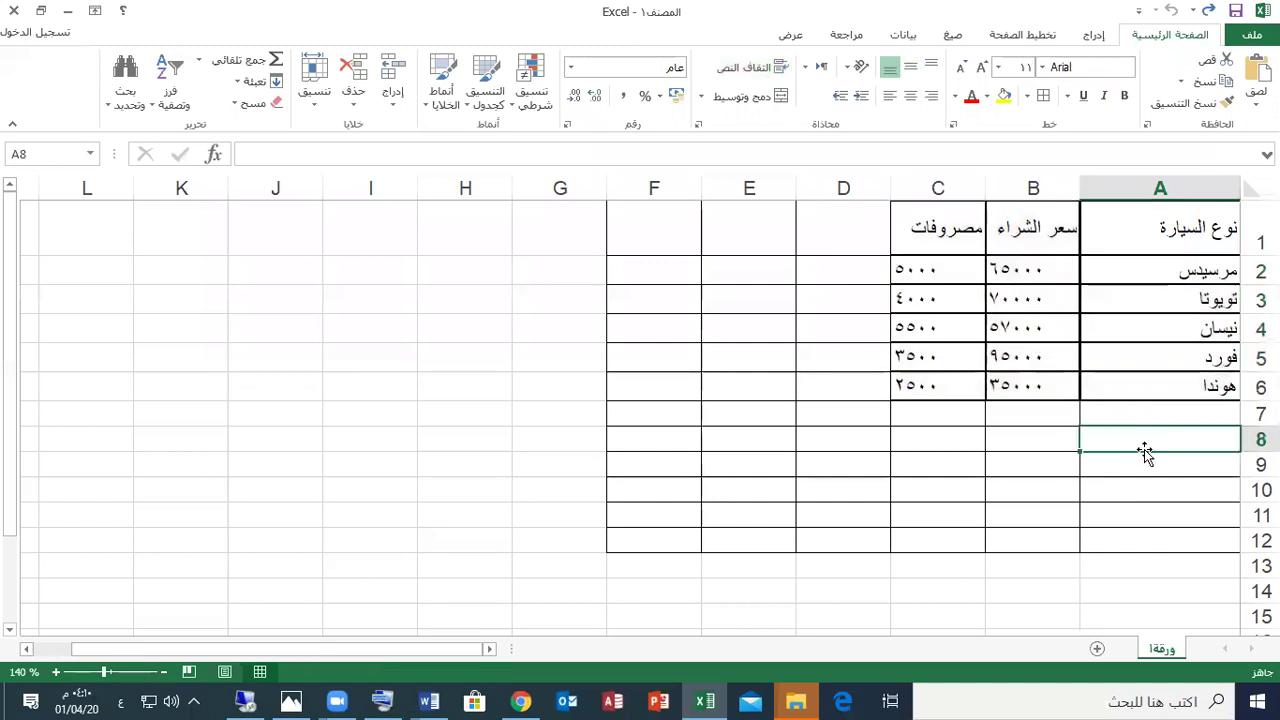
right_click(1146, 441)
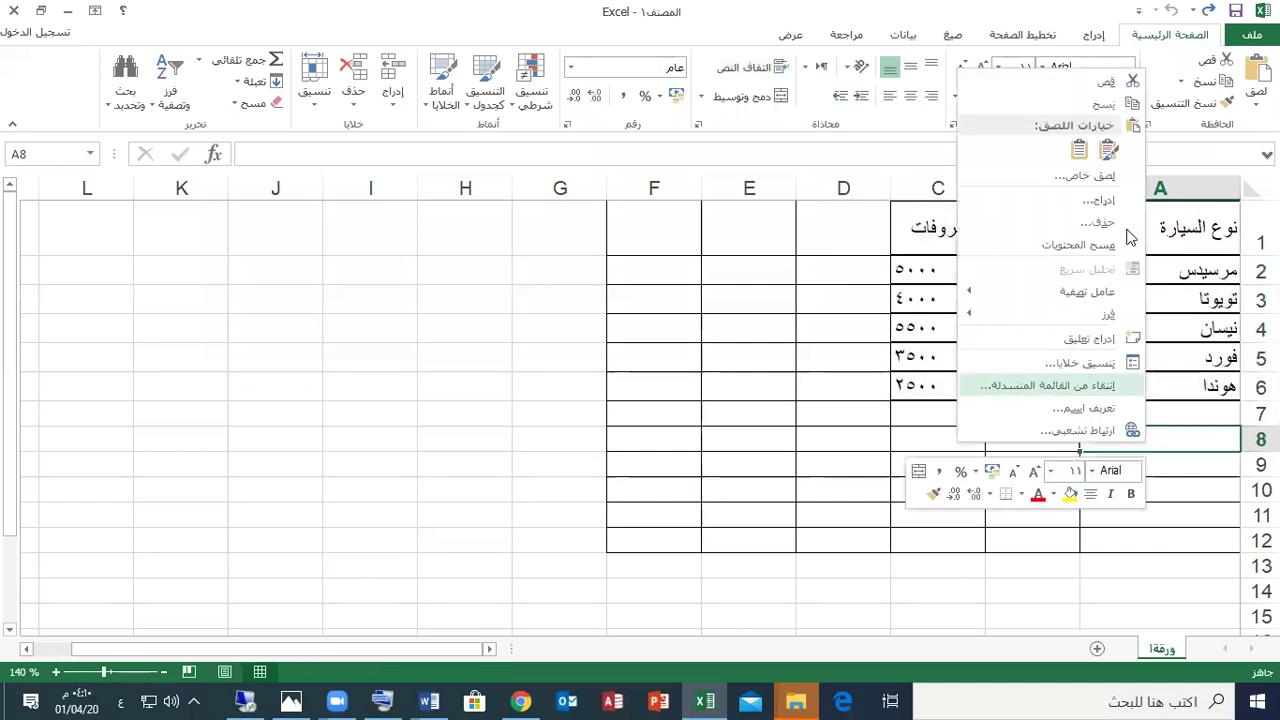
left_click(1100, 174)
left_click(819, 386)
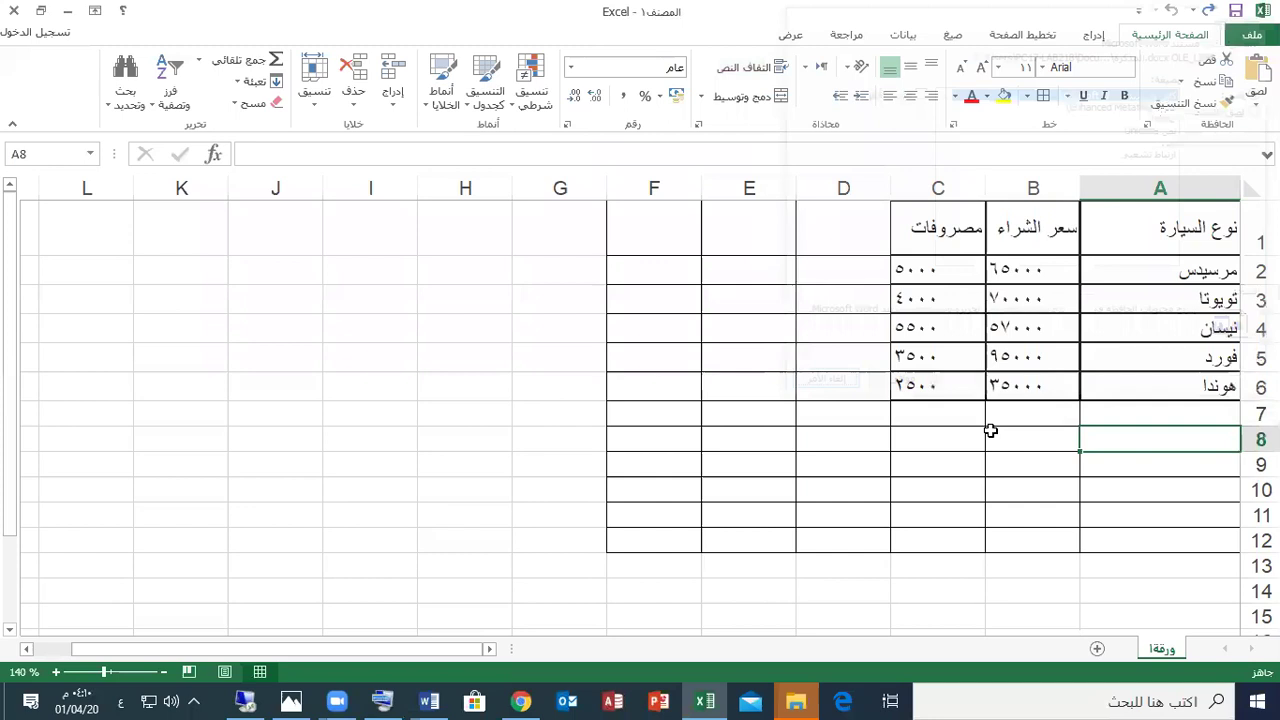
- Paste the copied total labels at cell A8, keeping source formatting
right_click(1125, 440)
left_click(1090, 149)
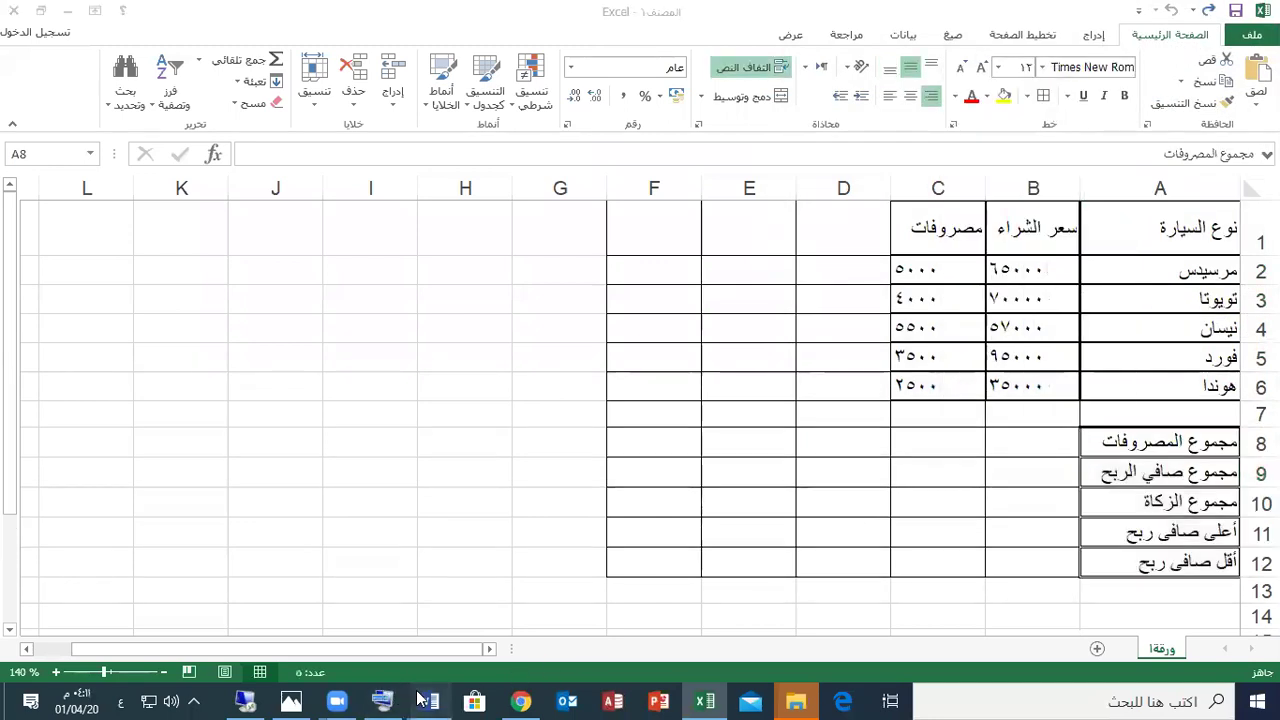
- Copy the headings سعر البيع, صافي الربح and الزكاة from the المذكرة Word document and paste them into D1:F1 in Excel, keeping source formatting
mouse_move(428, 700)
left_click(482, 633)
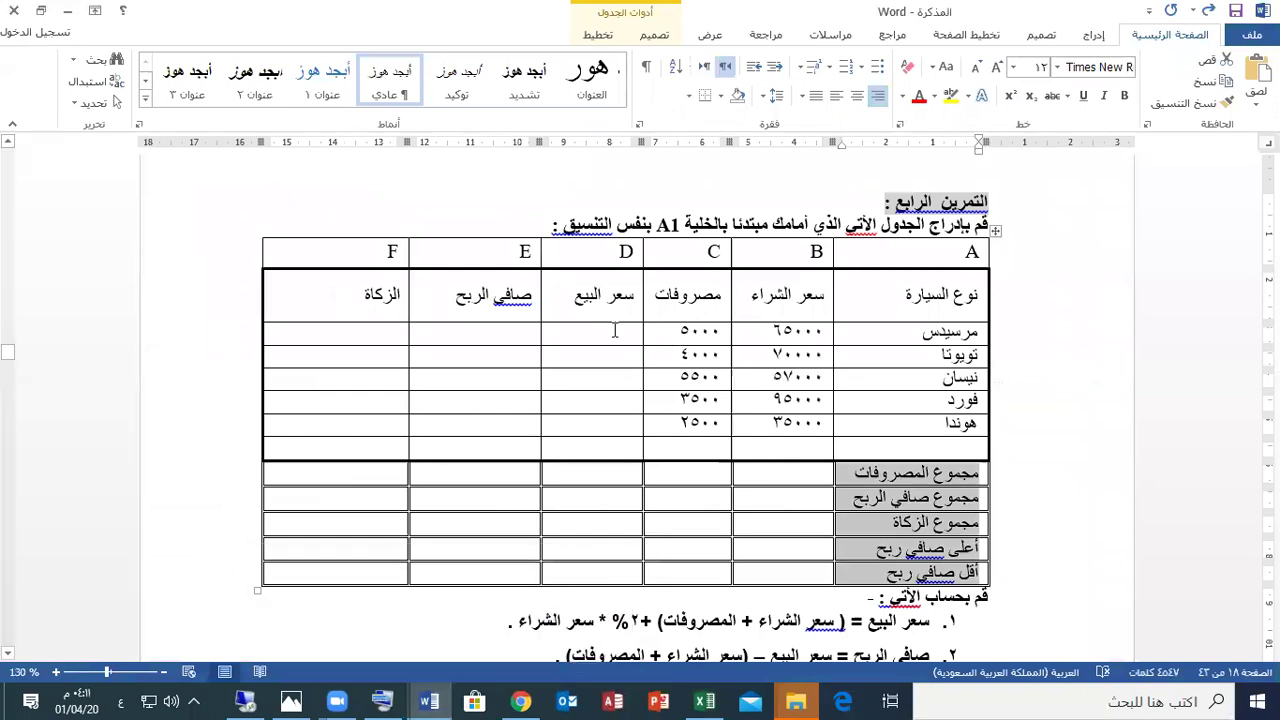
left_click_drag(628, 298, 380, 296)
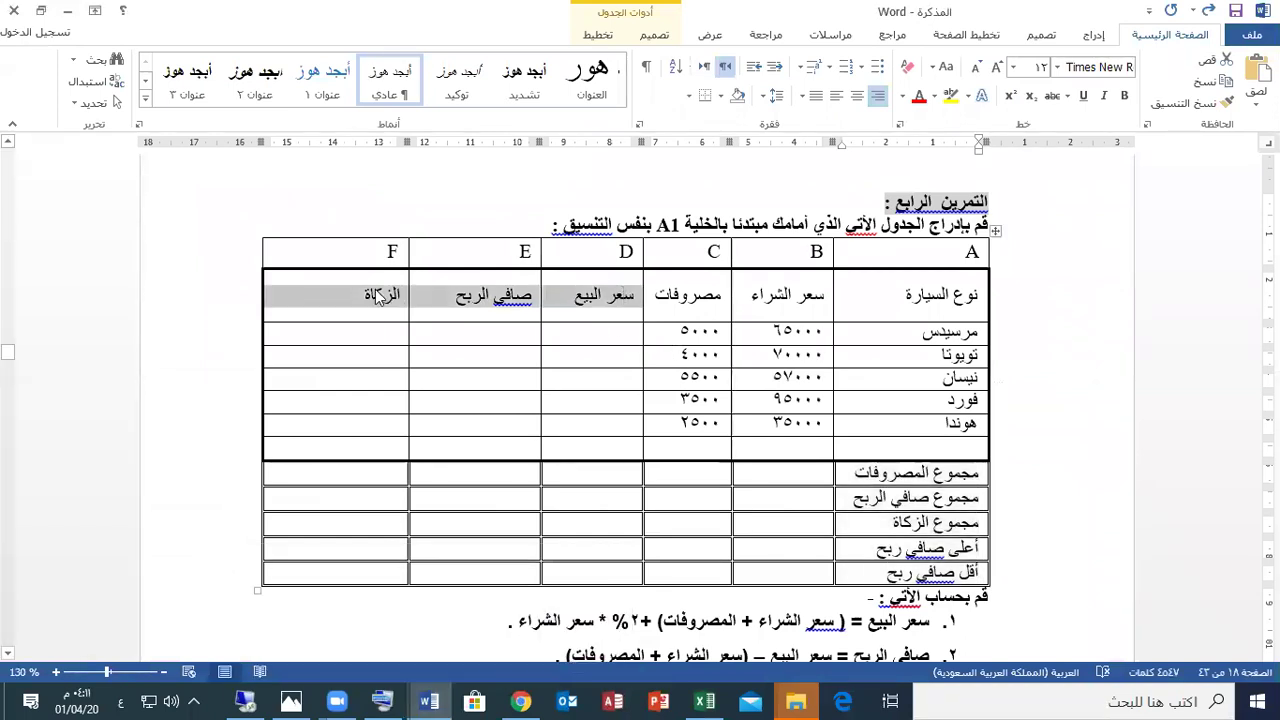
right_click(378, 294)
left_click(349, 325)
left_click(705, 701)
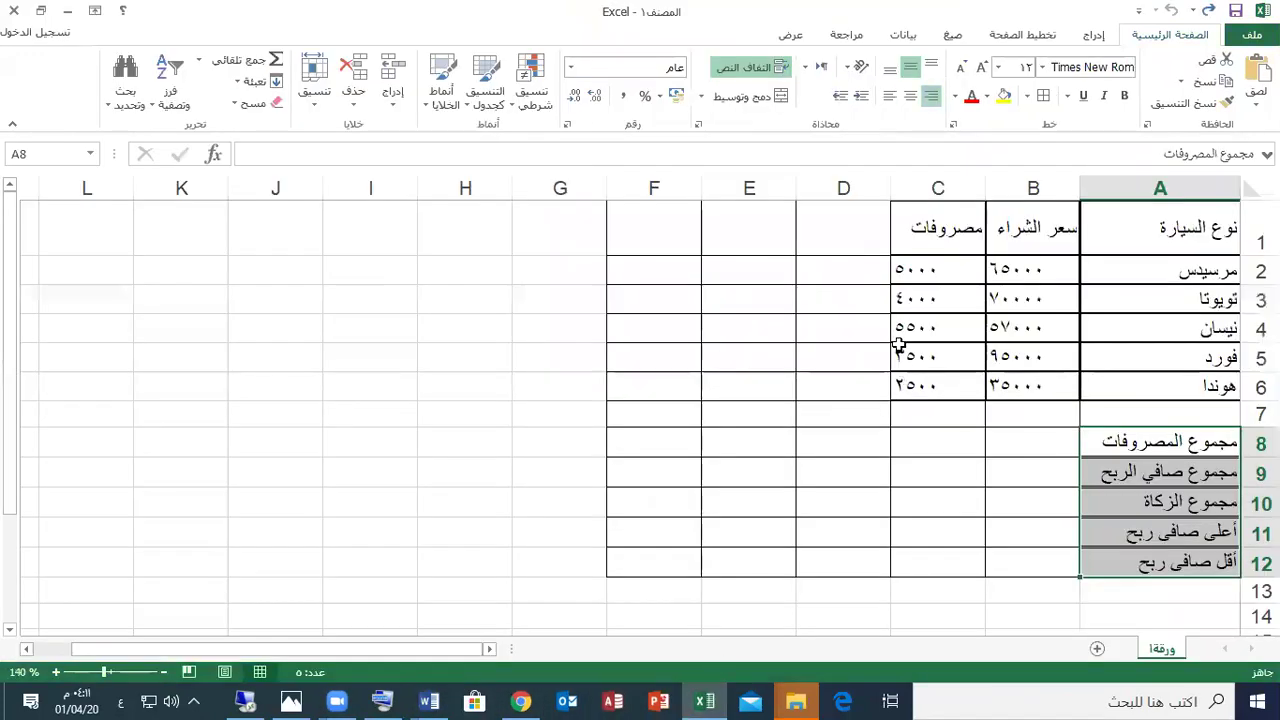
right_click(846, 227)
left_click(815, 301)
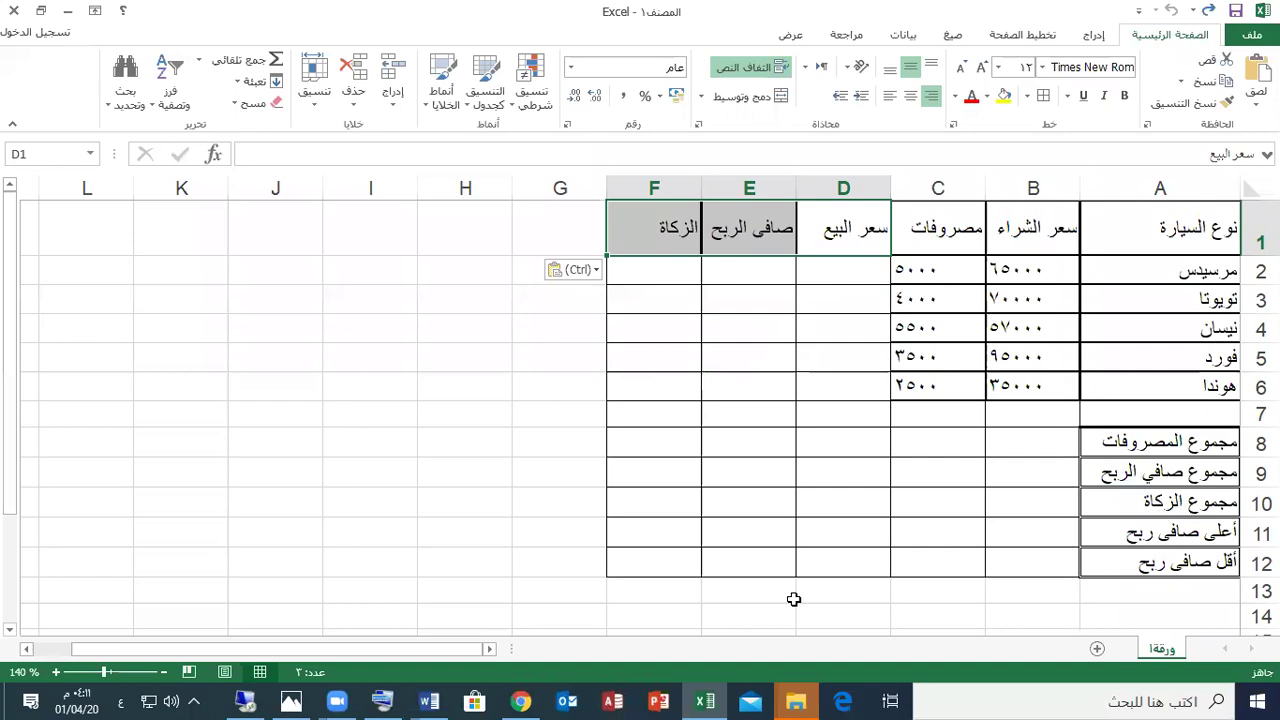
- Check the outer frame around the upper part of the exercise table in the المذكرة Word document and return to Excel
left_click(429, 701)
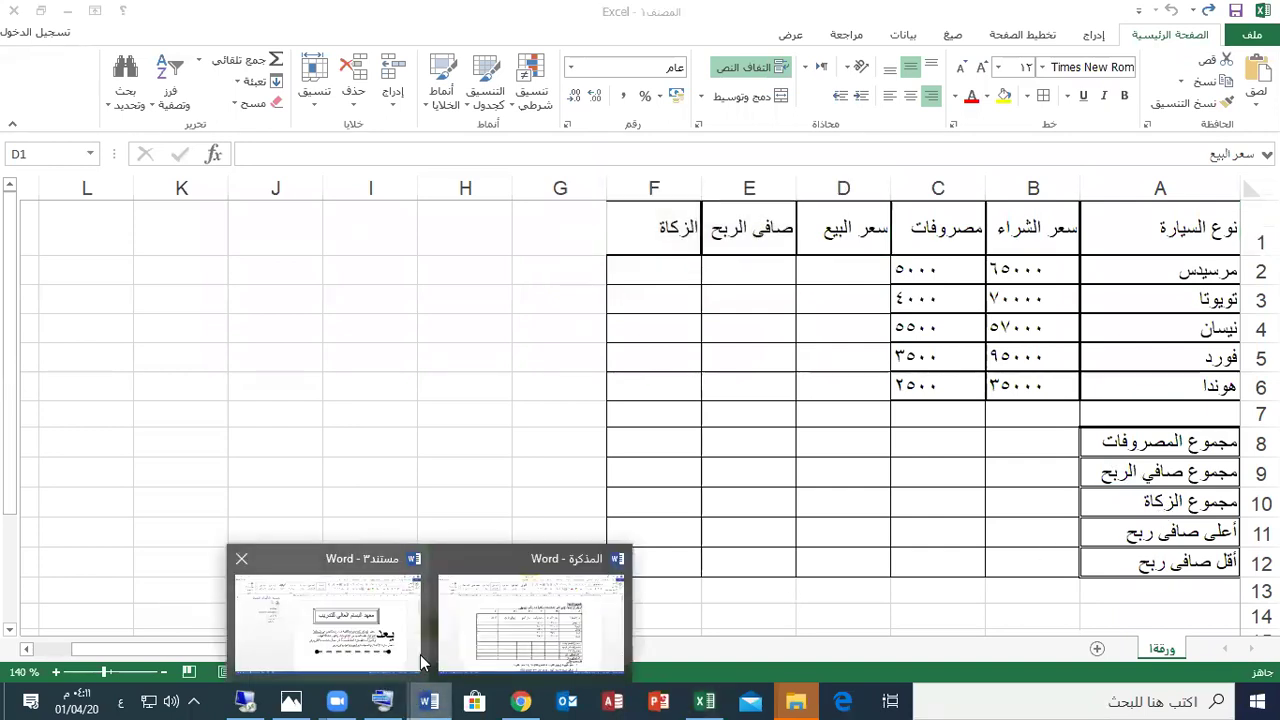
left_click(490, 634)
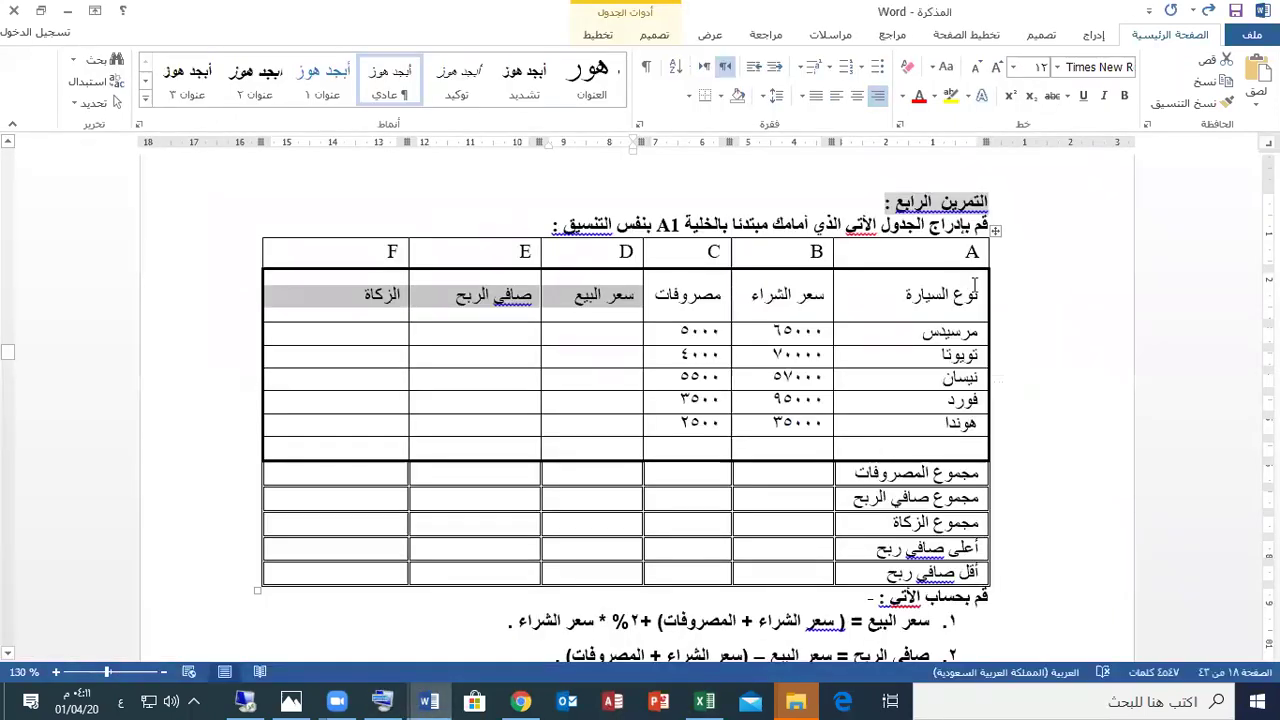
left_click_drag(985, 458, 948, 463)
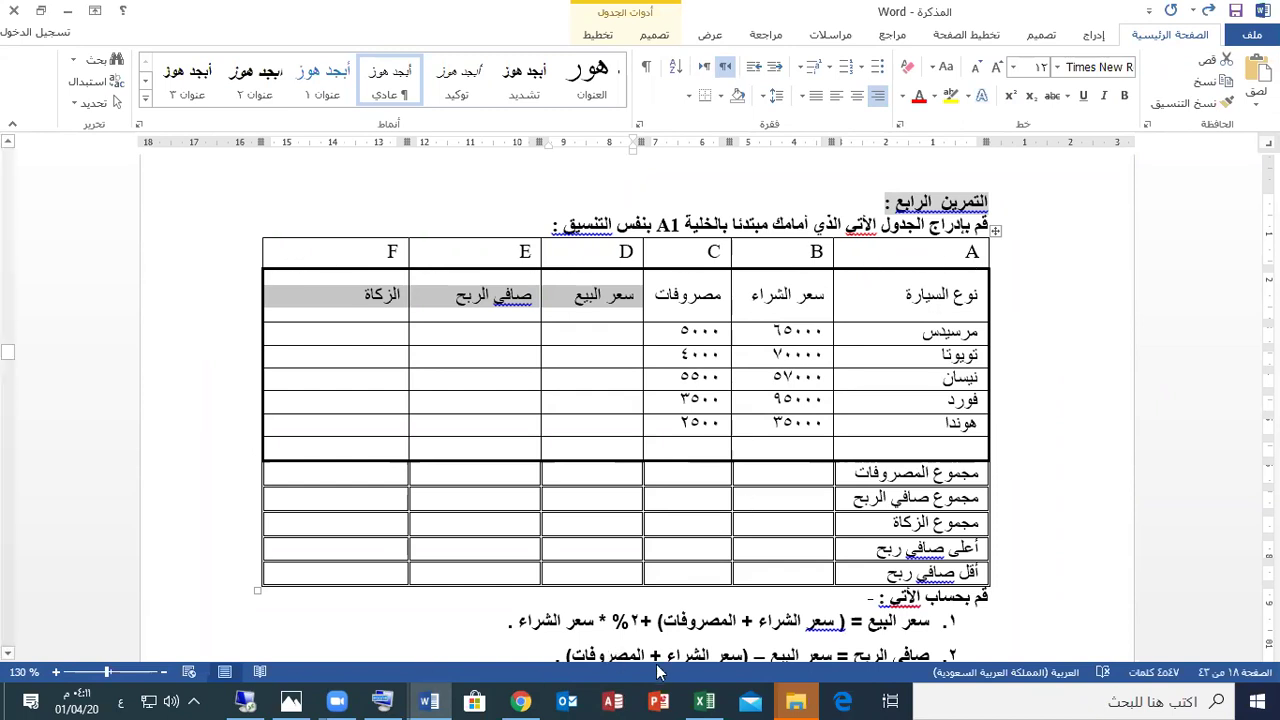
left_click(700, 698)
- Apply a thick solid border to all four outer edges of the range A1:F7
left_click_drag(1218, 226, 647, 413)
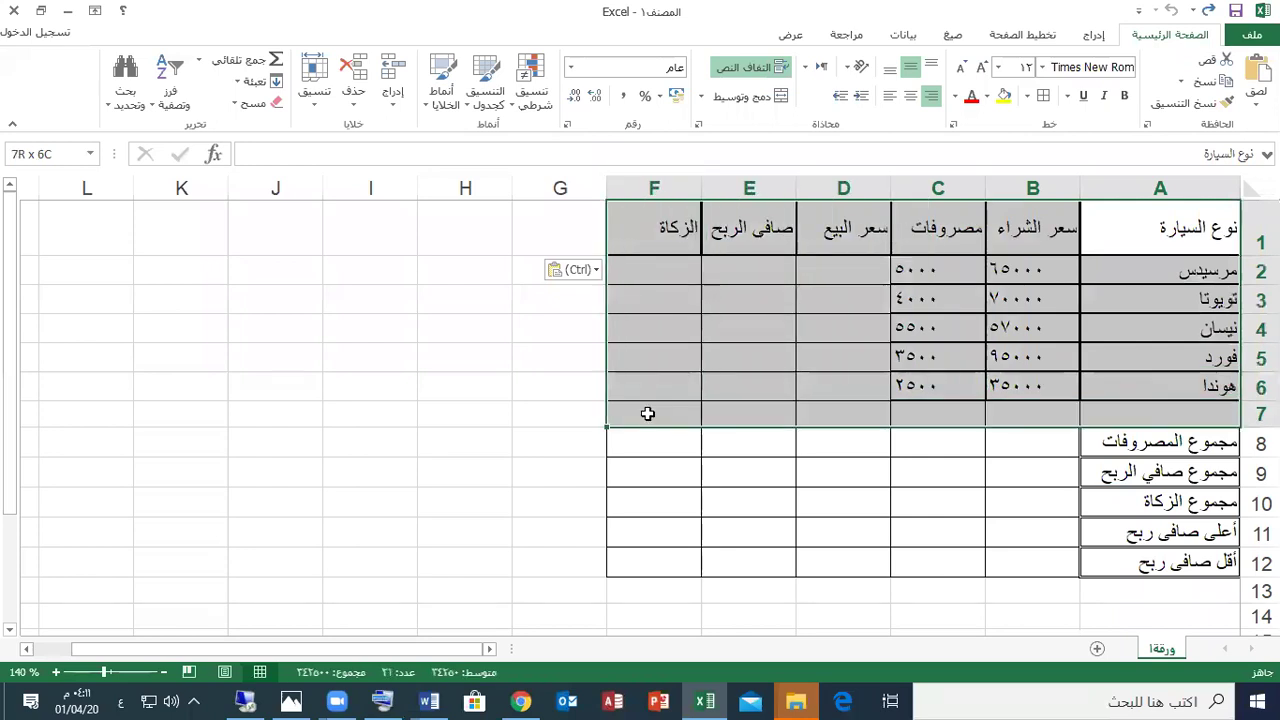
left_click(1027, 96)
left_click(968, 572)
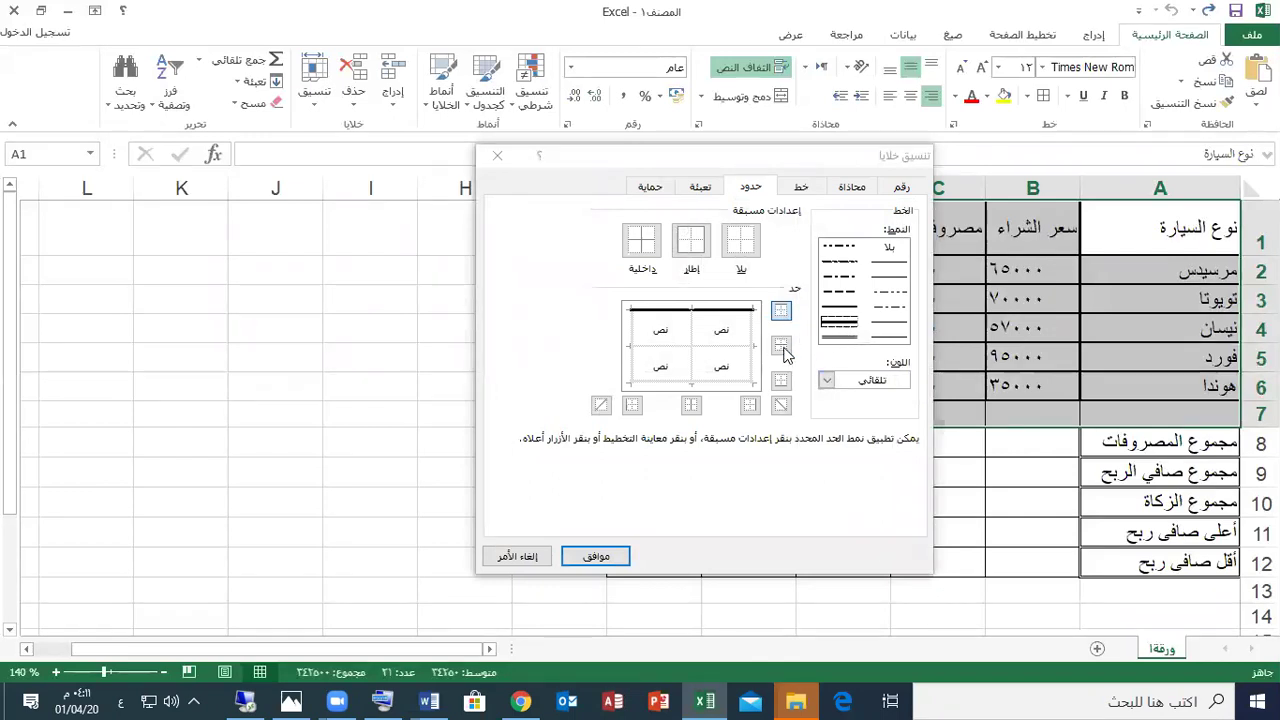
left_click(781, 380)
left_click(750, 405)
left_click(632, 405)
left_click(596, 556)
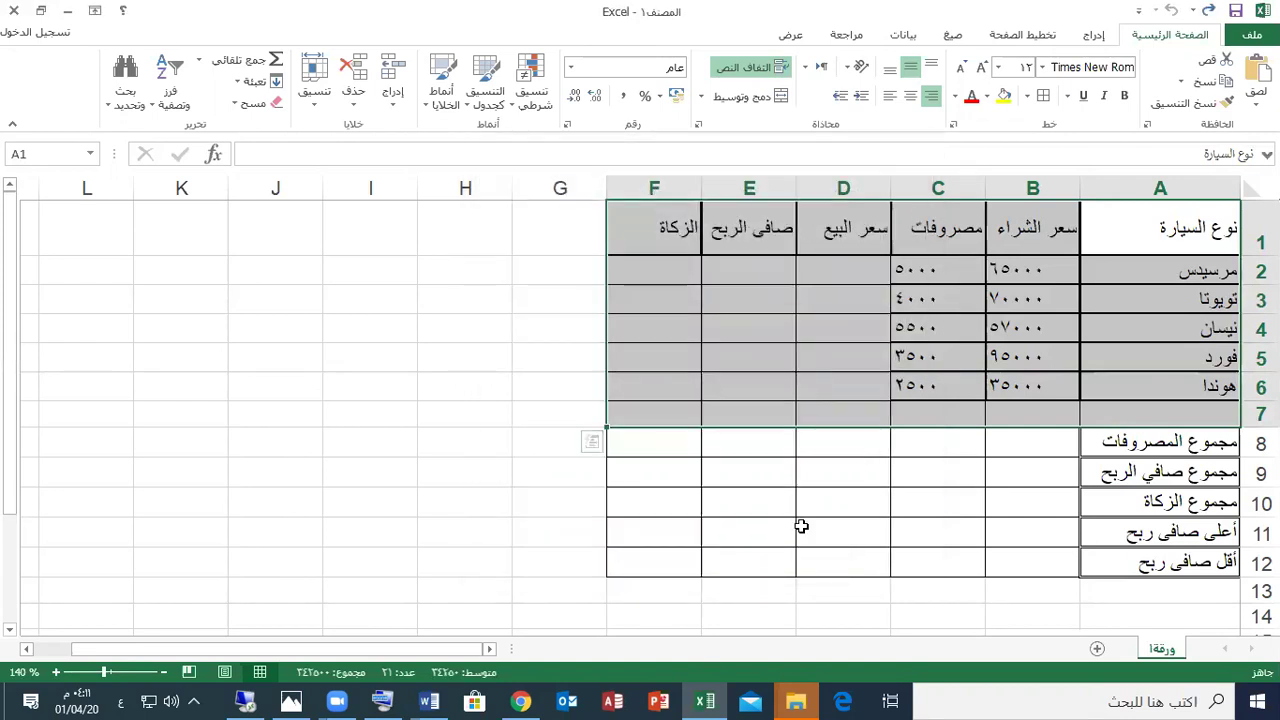
left_click(826, 496)
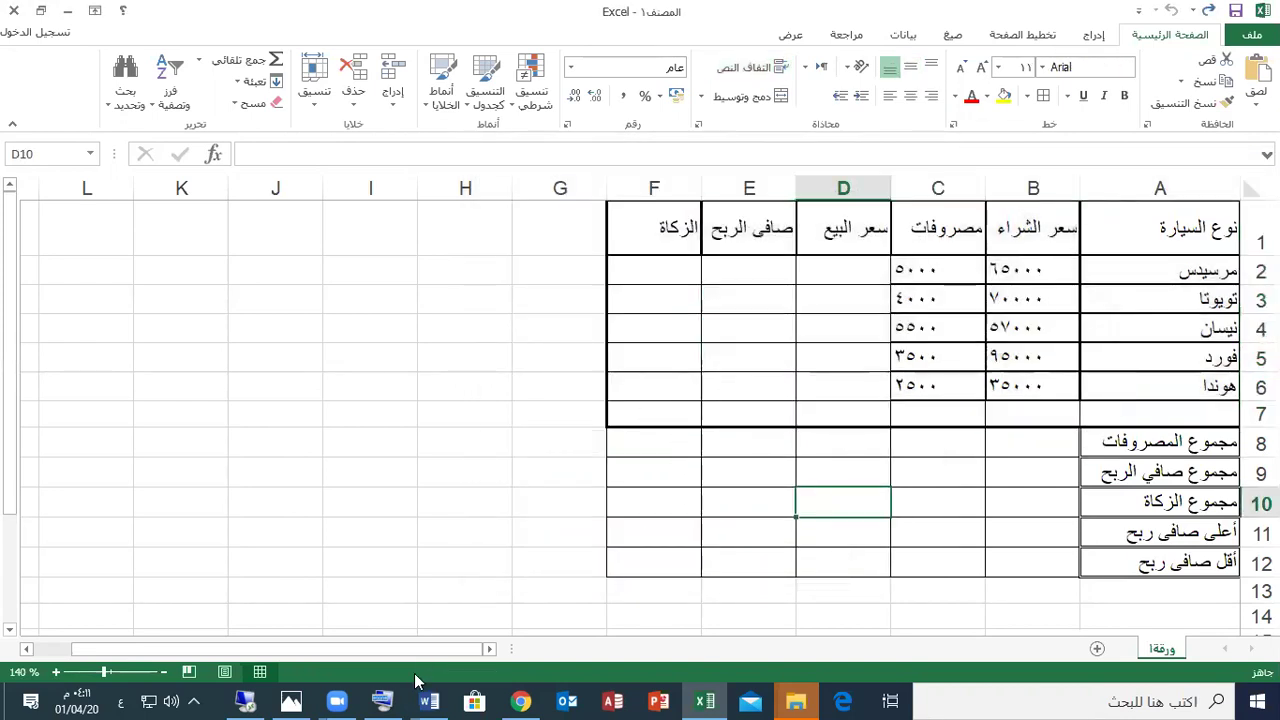
- Compare the inner lines of the exercise table in the المذكرة Word document and return to the Excel workbook
mouse_move(429, 700)
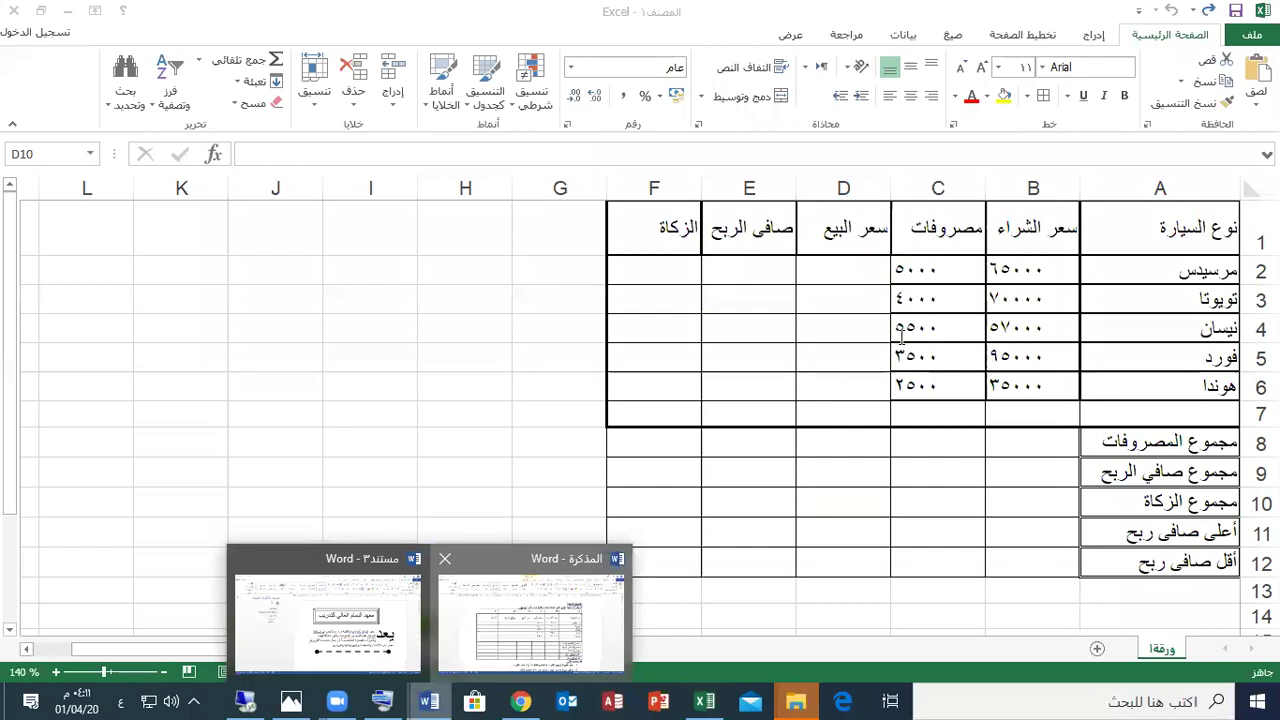
left_click(530, 620)
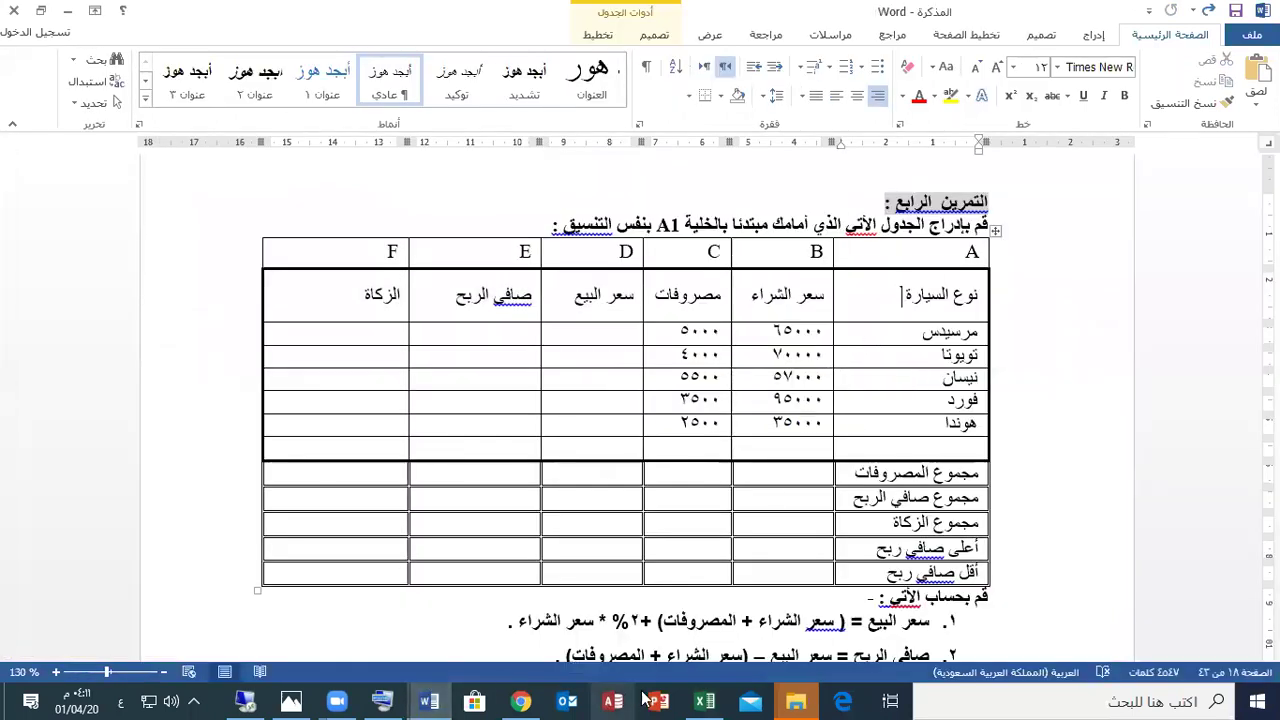
left_click(705, 699)
- Set the inner horizontal and vertical borders of the range A1:F7 to a thin solid line
left_click_drag(1116, 236, 664, 410)
left_click(1027, 96)
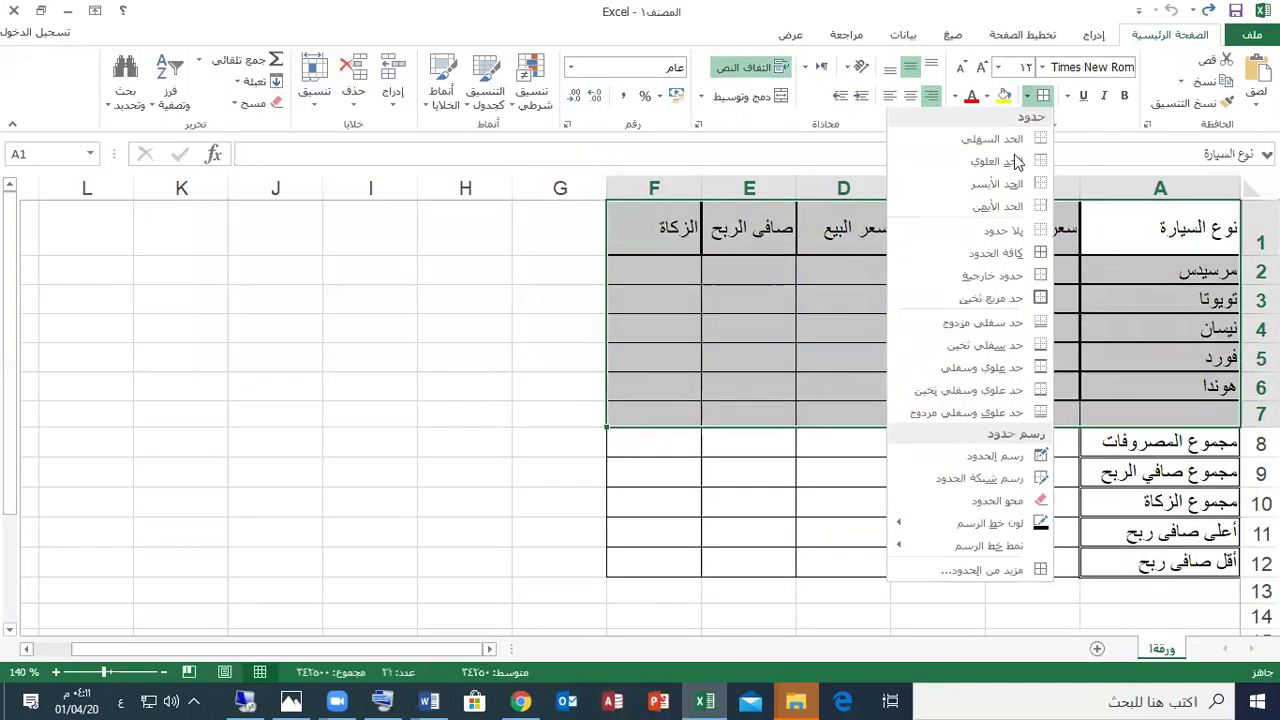
left_click(976, 572)
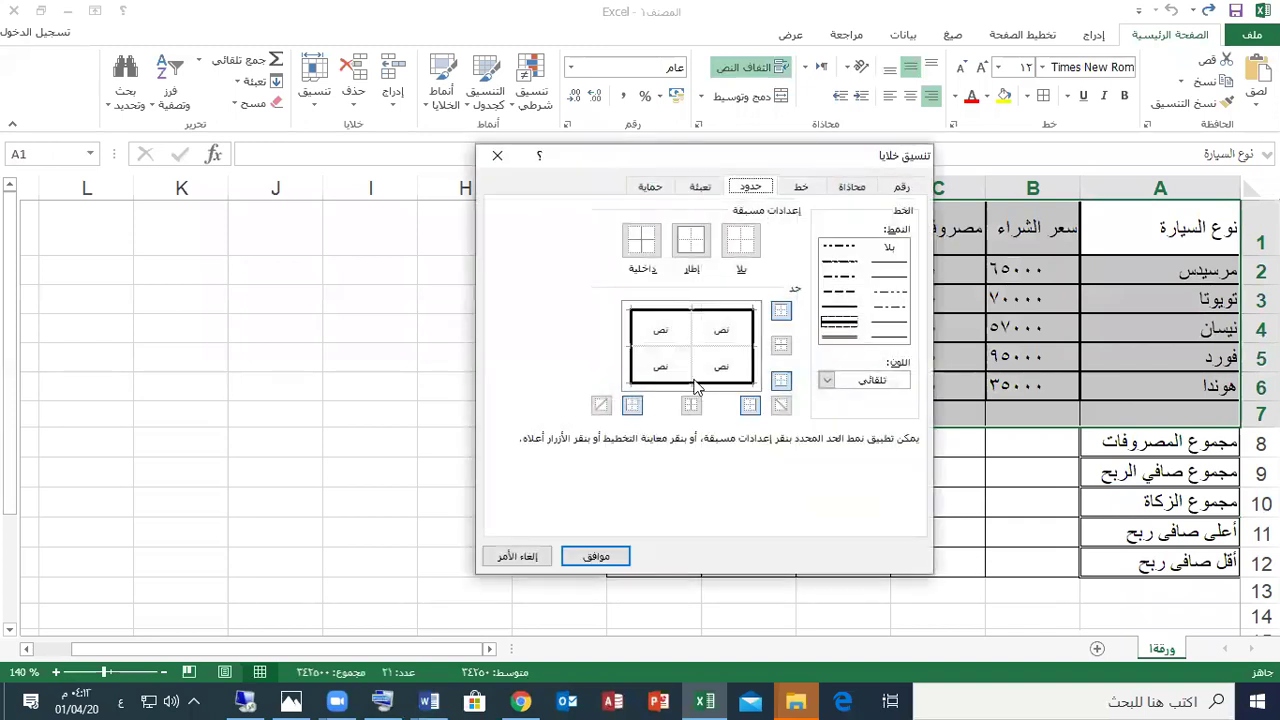
left_click(889, 337)
left_click(782, 346)
left_click(784, 347)
left_click(784, 350)
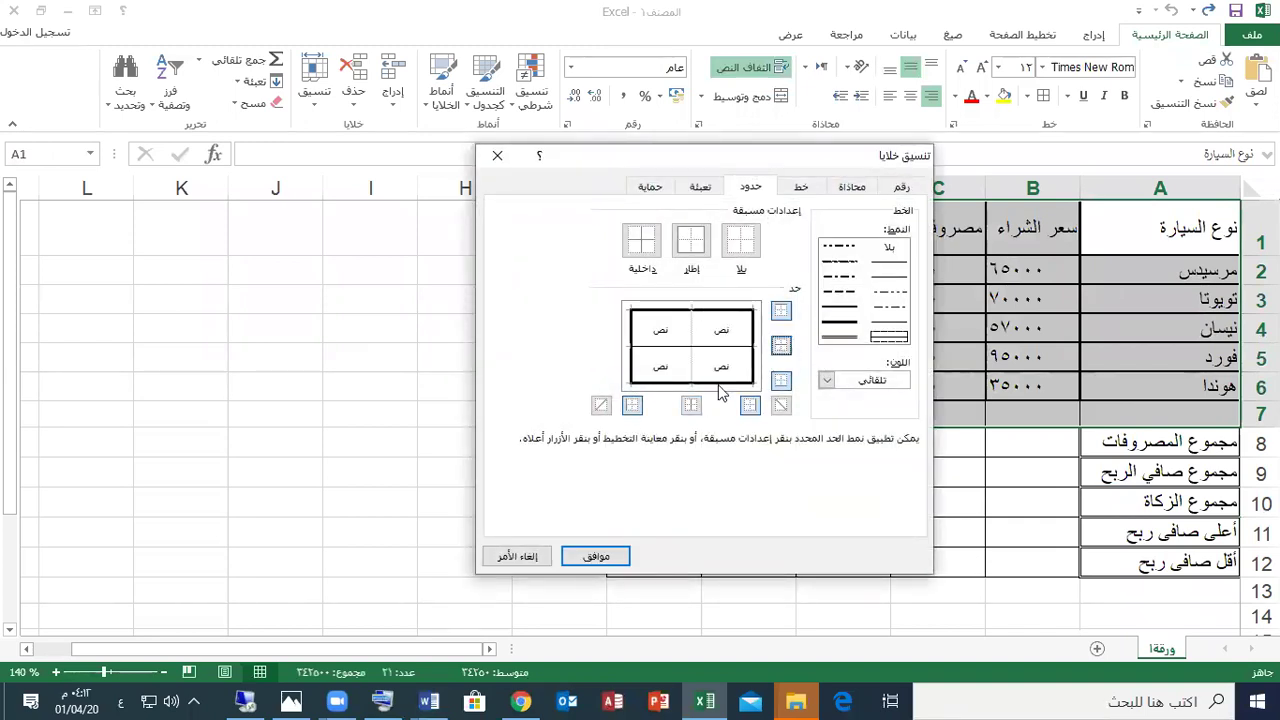
left_click(692, 407)
left_click(610, 556)
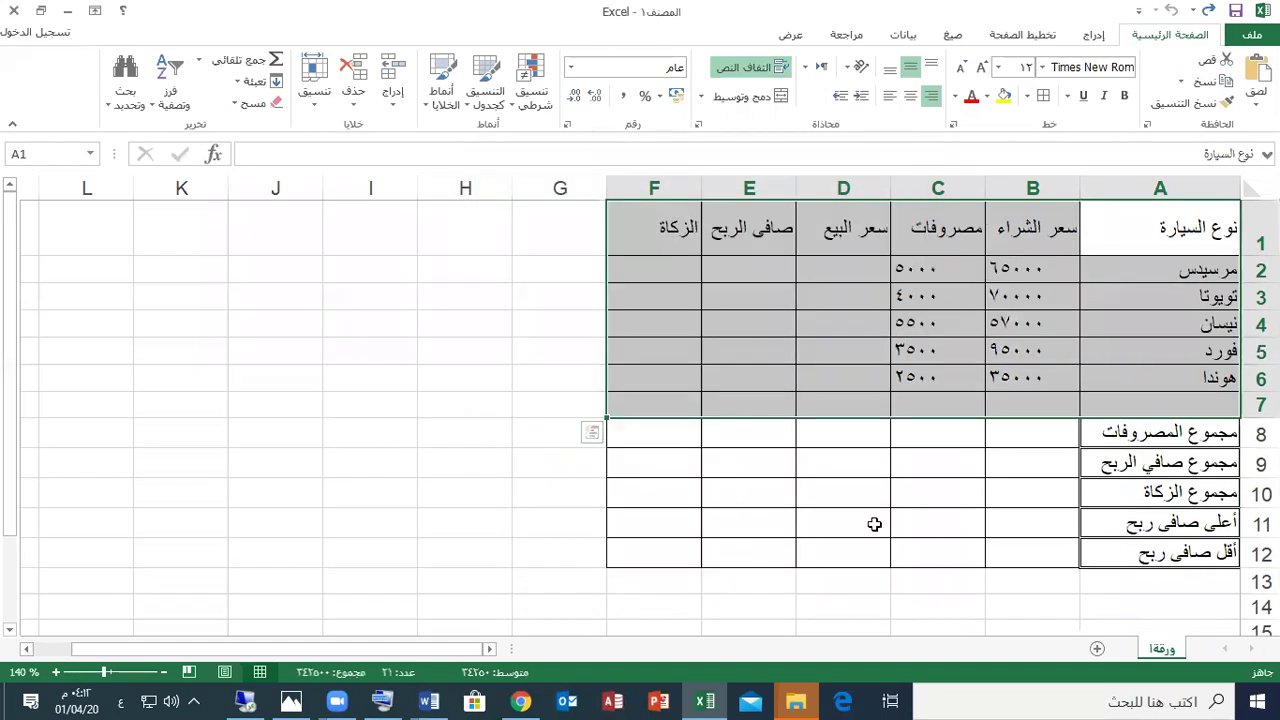
left_click(897, 492)
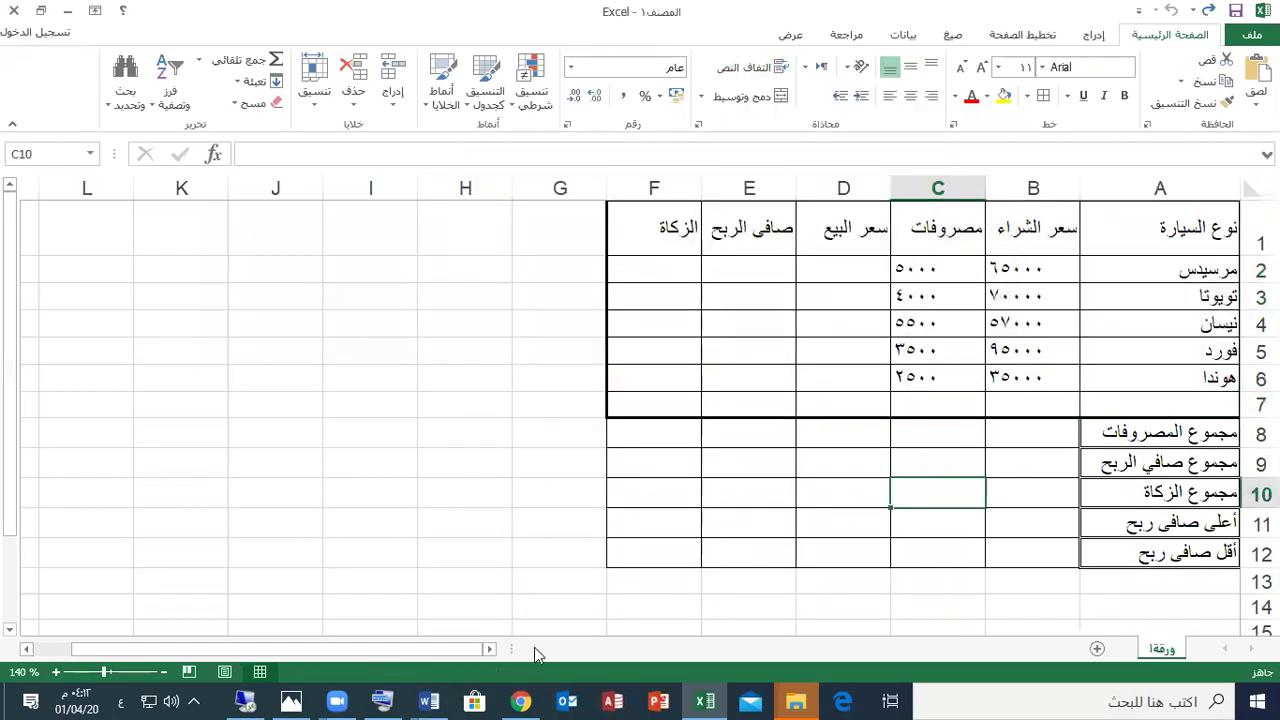
- Check the borders of the lower summary rows in the المذكرة Word document's exercise table and return to the Excel workbook
left_click(443, 699)
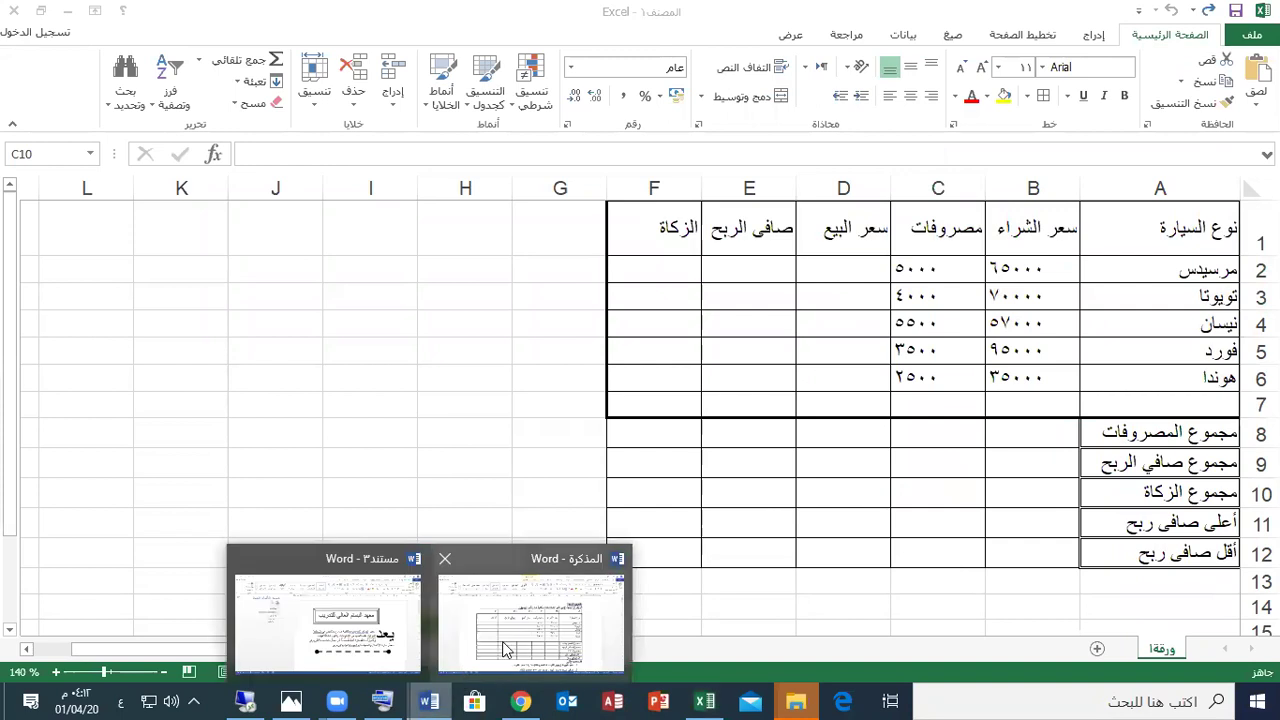
left_click(505, 645)
scroll(975, 397, "down", 3)
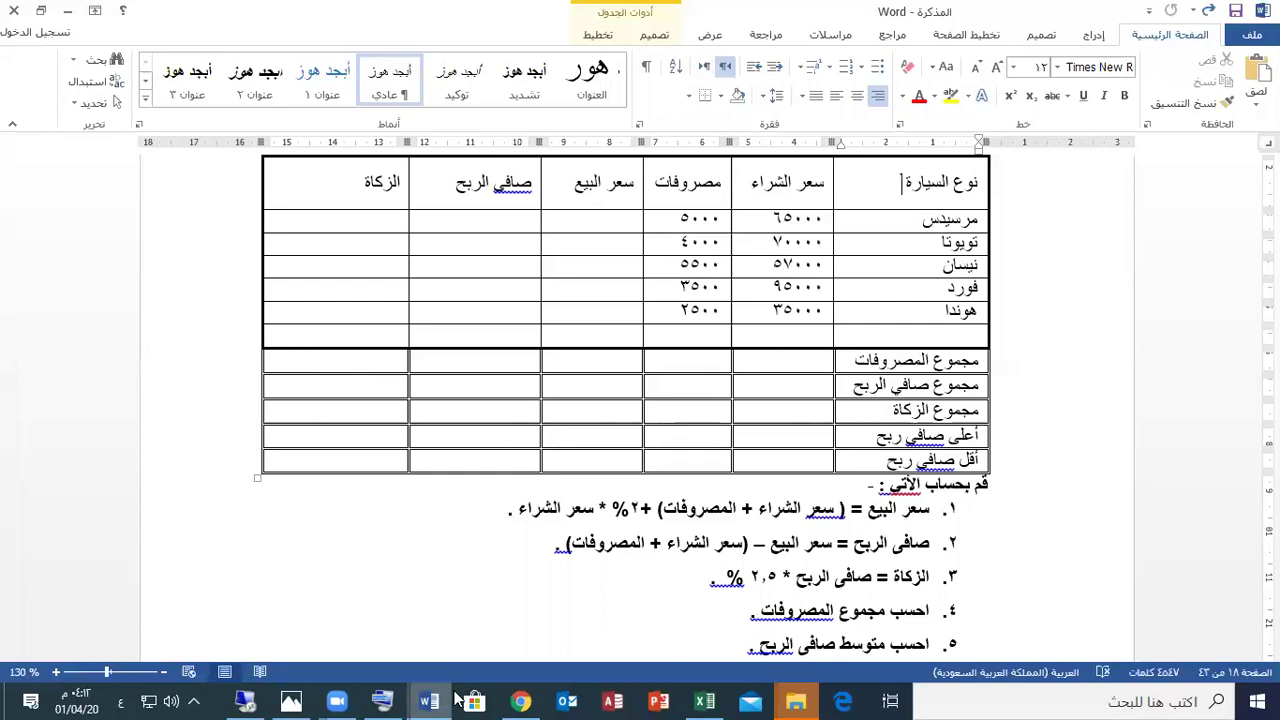
left_click(707, 701)
- Apply double-line borders to the inner horizontal and vertical lines, the bottom edge and the outer column F edge of the range A8:F12
left_click_drag(1180, 436, 745, 549)
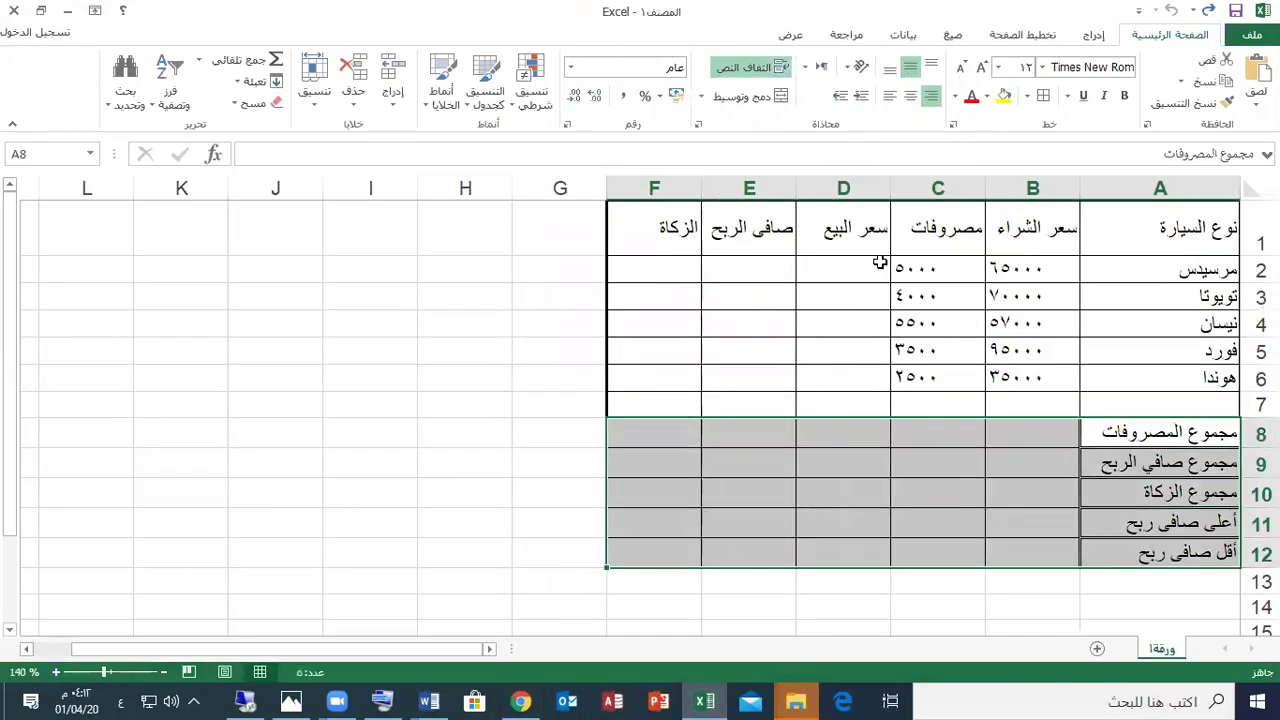
left_click(1025, 97)
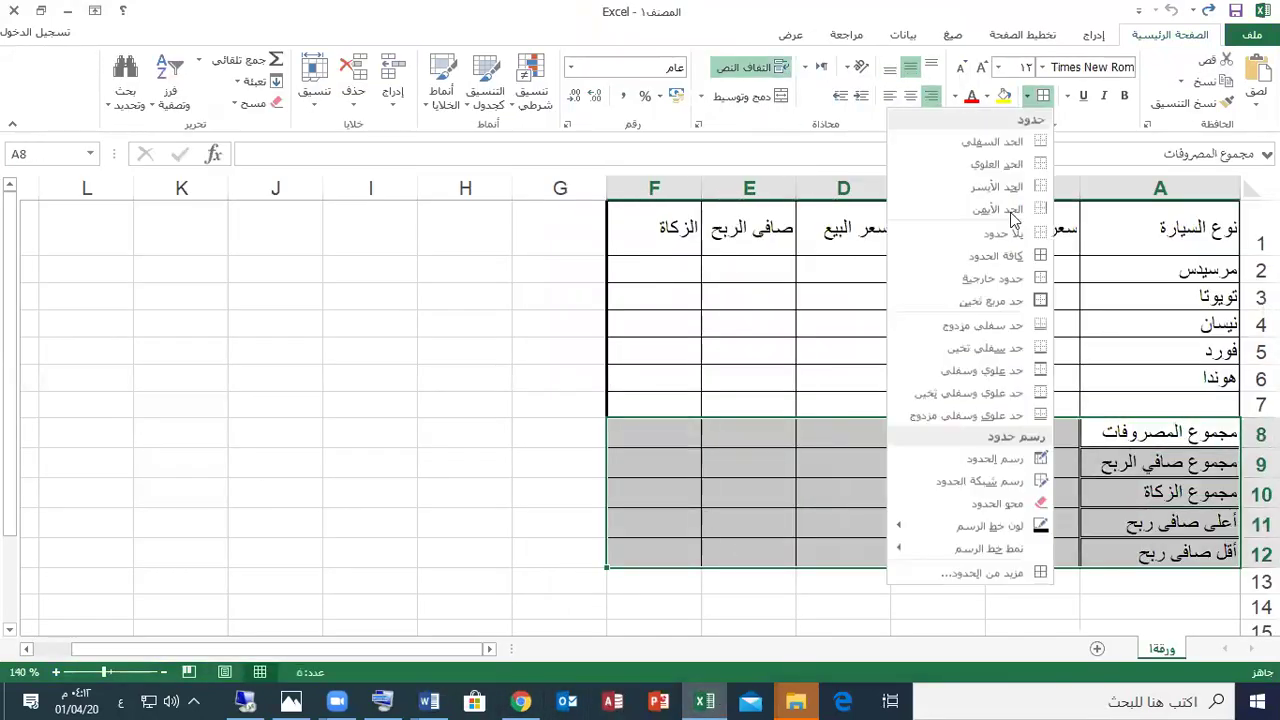
left_click(950, 576)
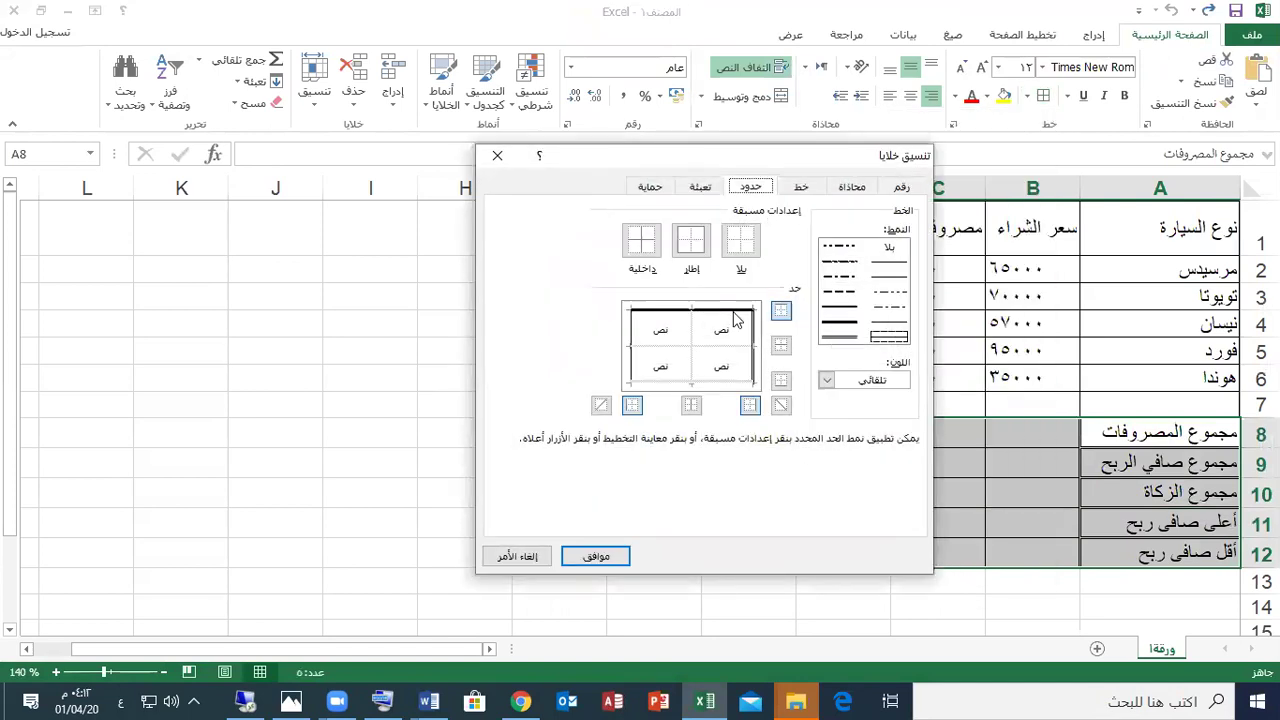
left_click(840, 338)
left_click(632, 405)
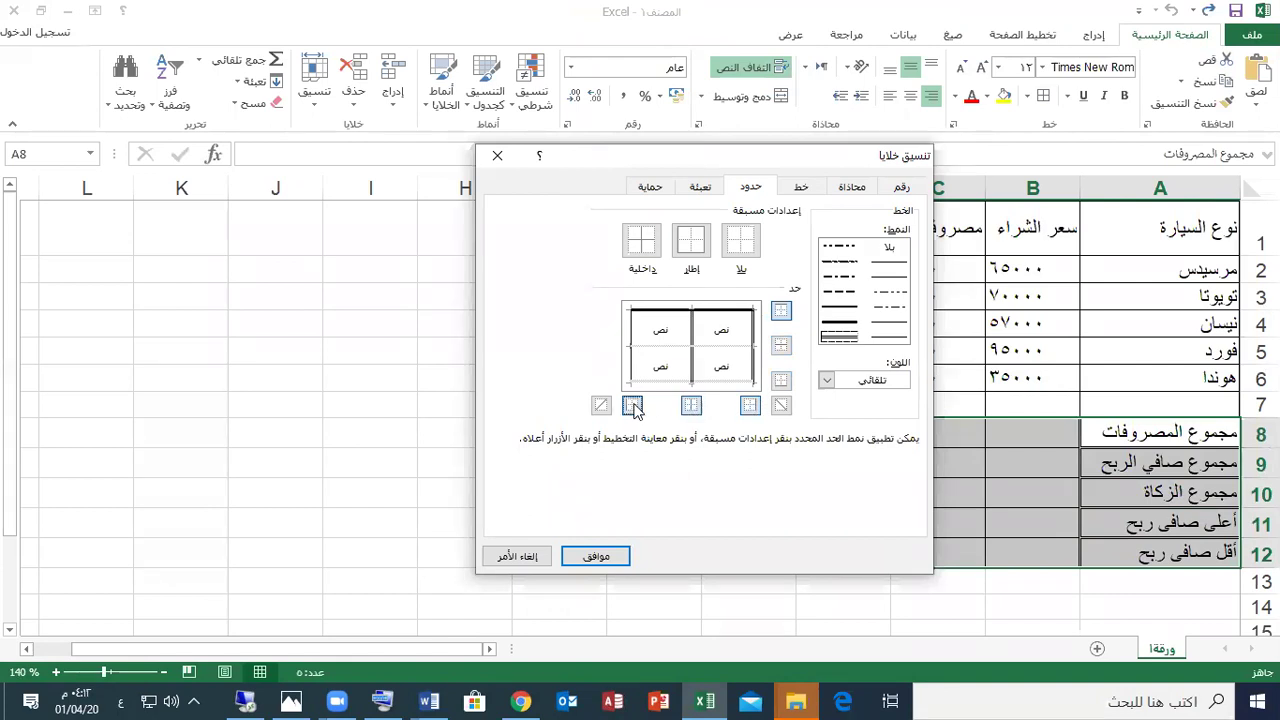
left_click(781, 346)
left_click(781, 381)
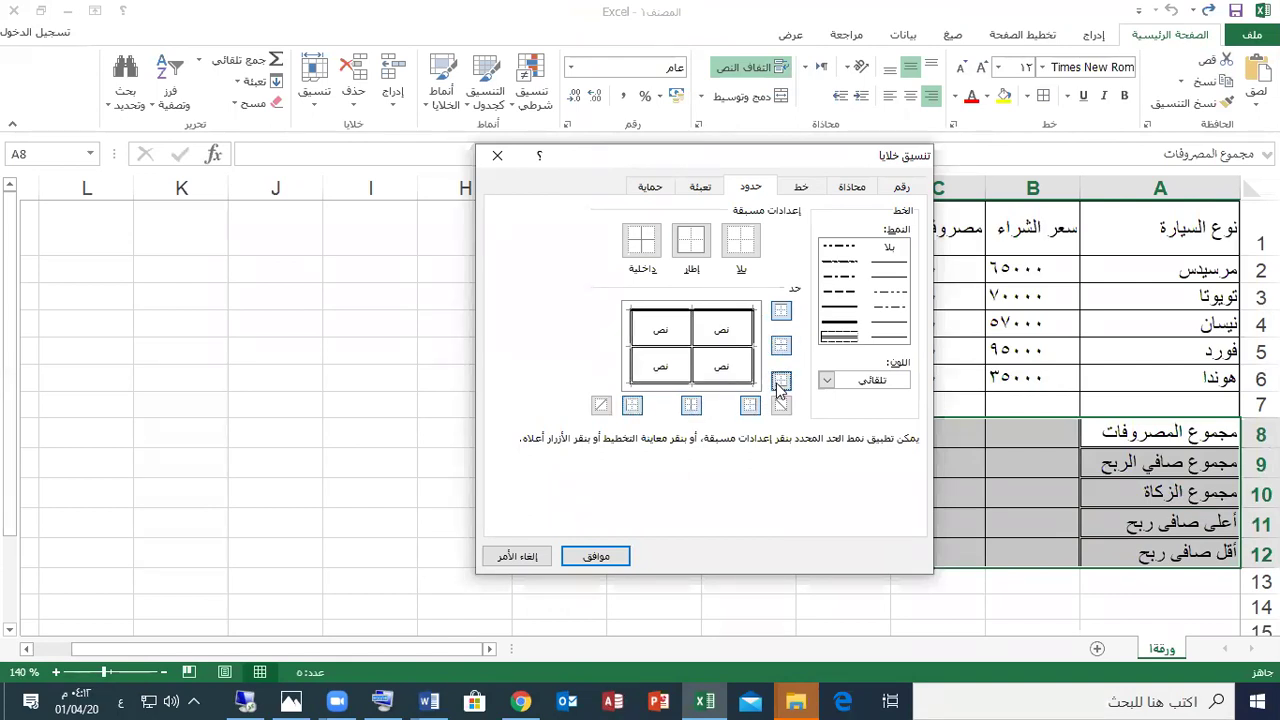
left_click(626, 556)
left_click(900, 462)
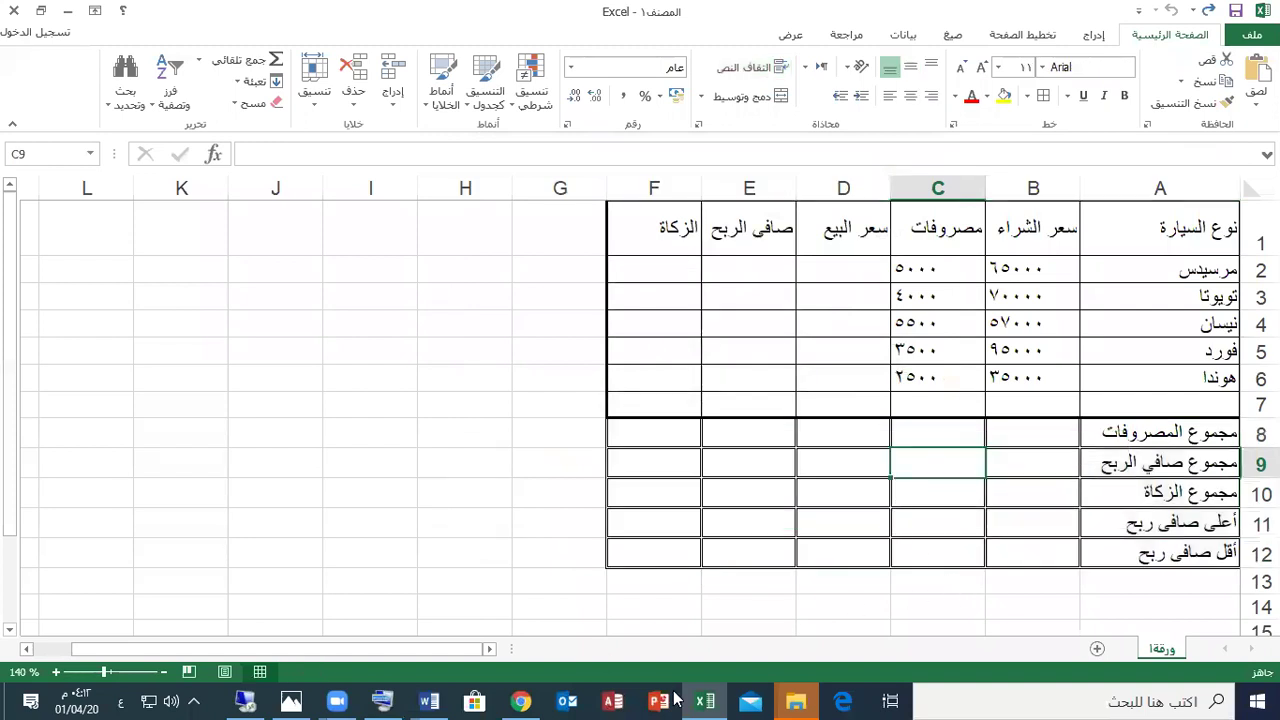
- Switch to the المذكرة Word document to view the exercise table and its calculation requirements
left_click(429, 701)
mouse_move(531, 625)
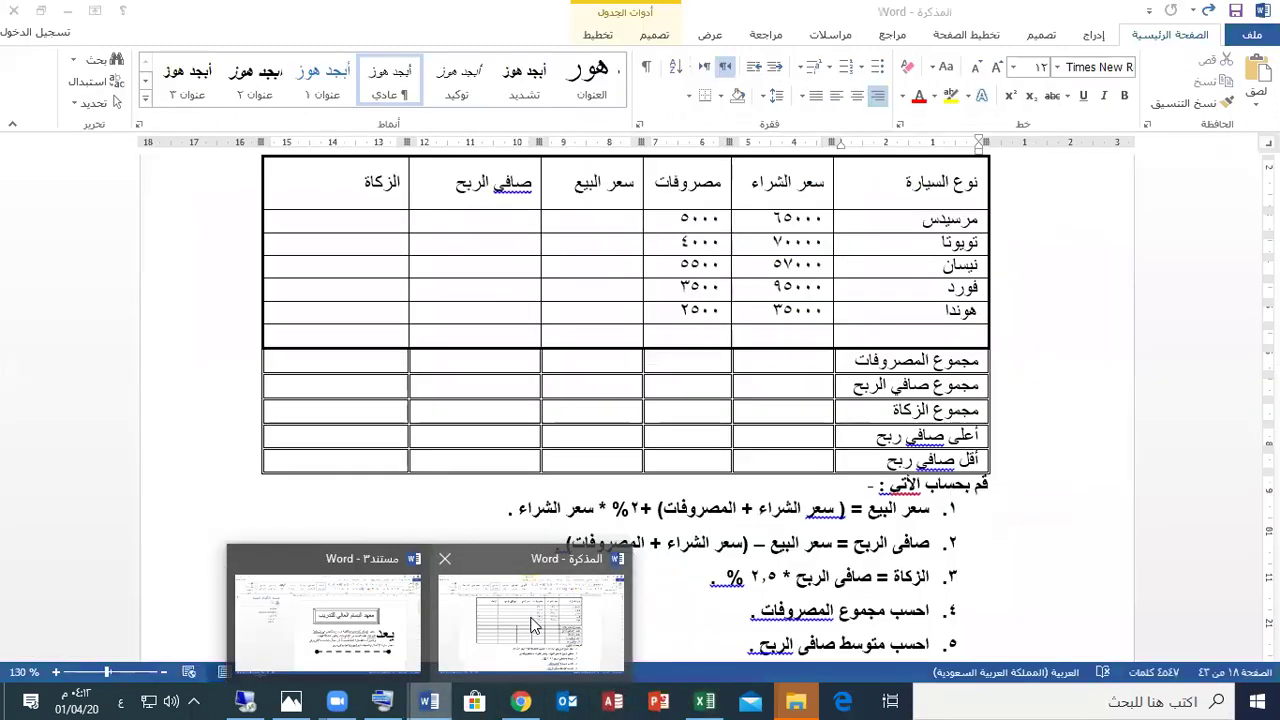